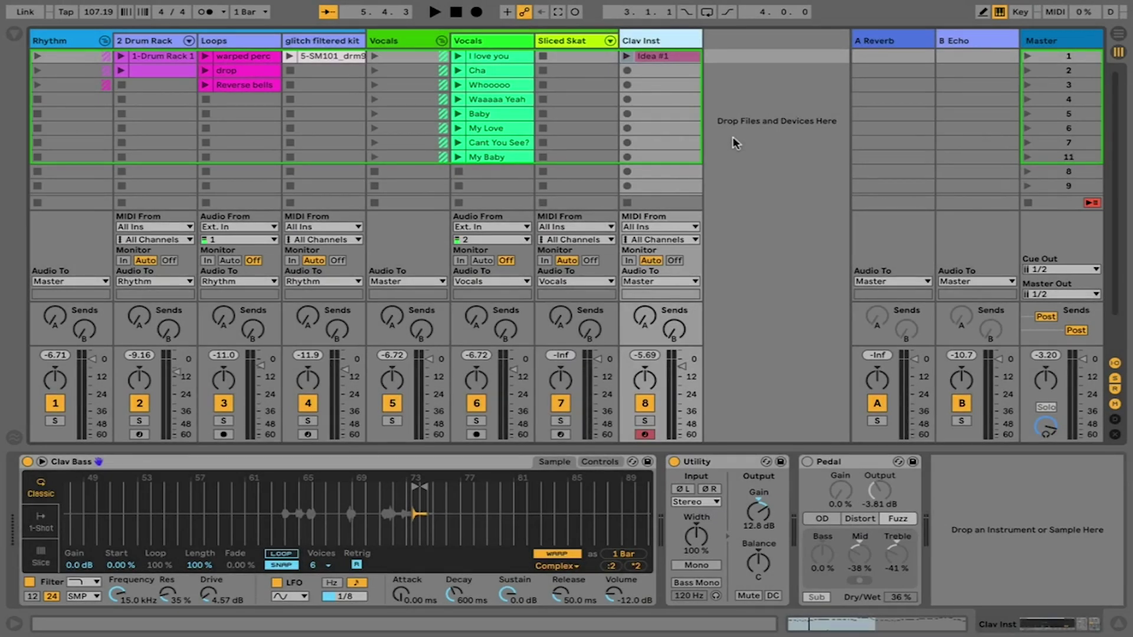
- Select the Clav Inst track and expand its Clav Bass Simpler into the large waveform editor
click(648, 43)
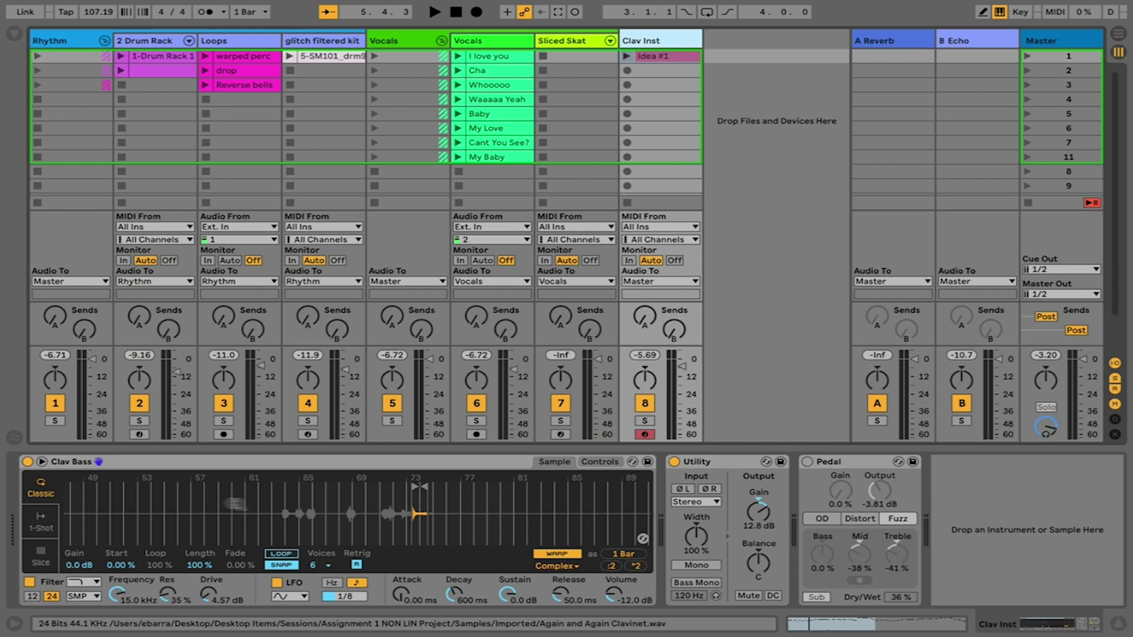
click(41, 493)
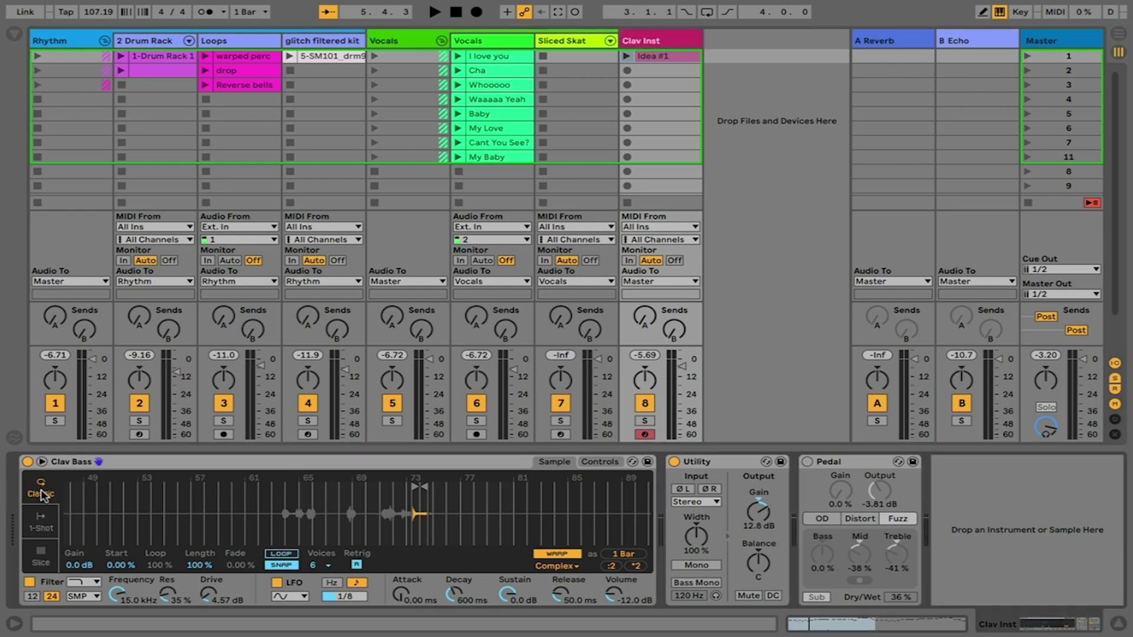
click(41, 462)
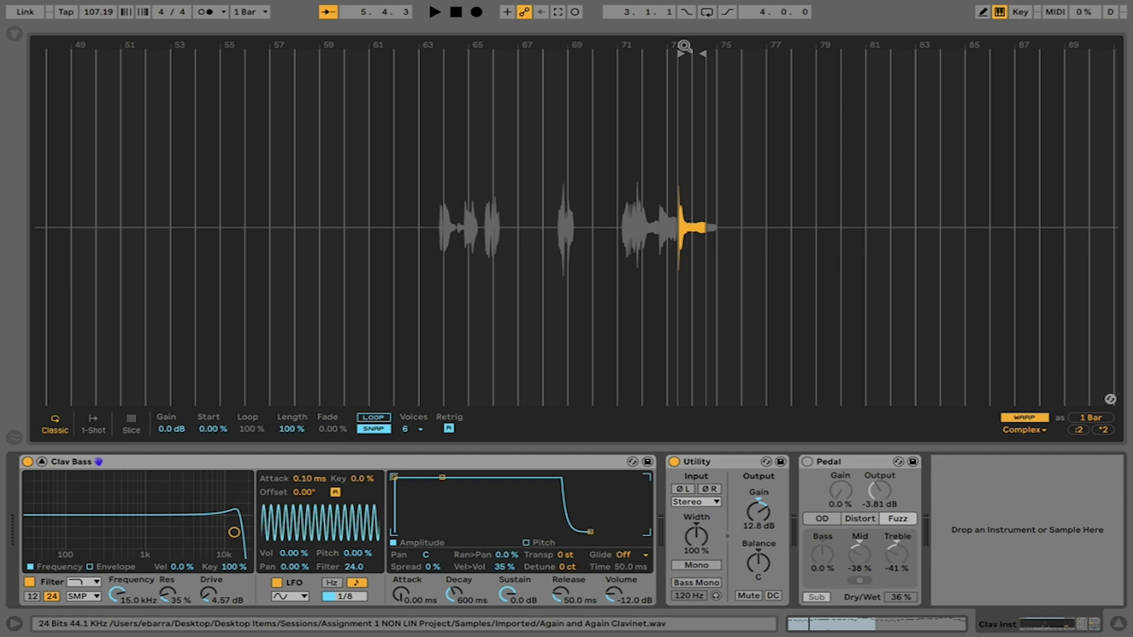
- Zoom the waveform in around bars 73–75 and play a note to hear the clavinet sample
mouse_move(685, 43)
mouse_down()
mouse_move(677, 71)
mouse_move(632, 106)
mouse_move(608, 177)
mouse_move(612, 51)
mouse_move(630, 63)
mouse_move(621, 45)
mouse_move(631, 49)
mouse_up()
click(617, 53)
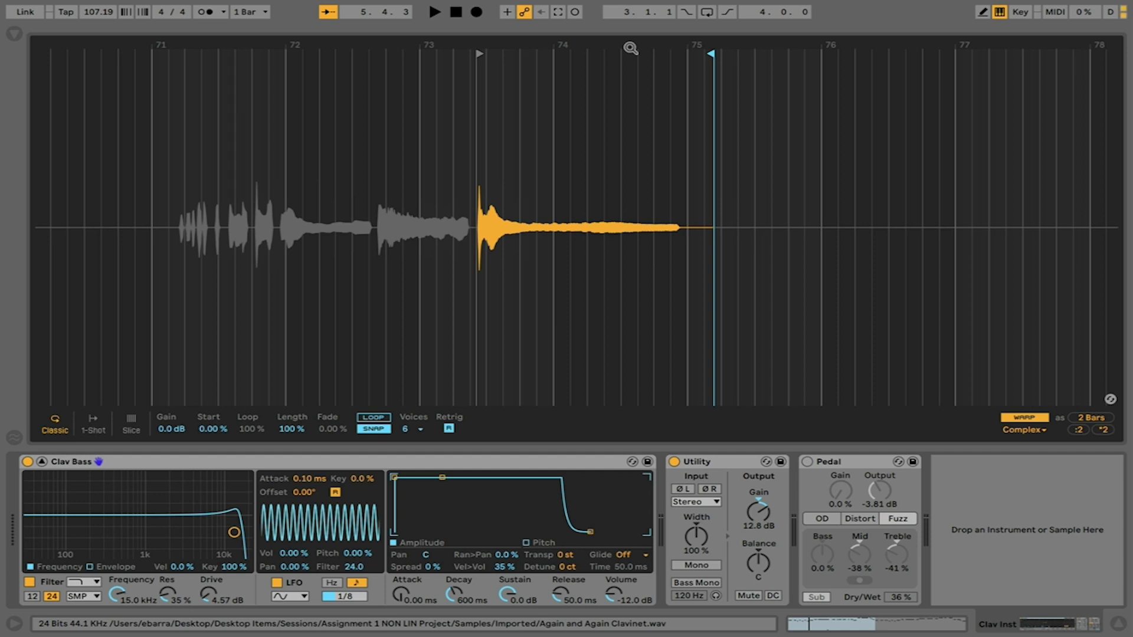
key(a)
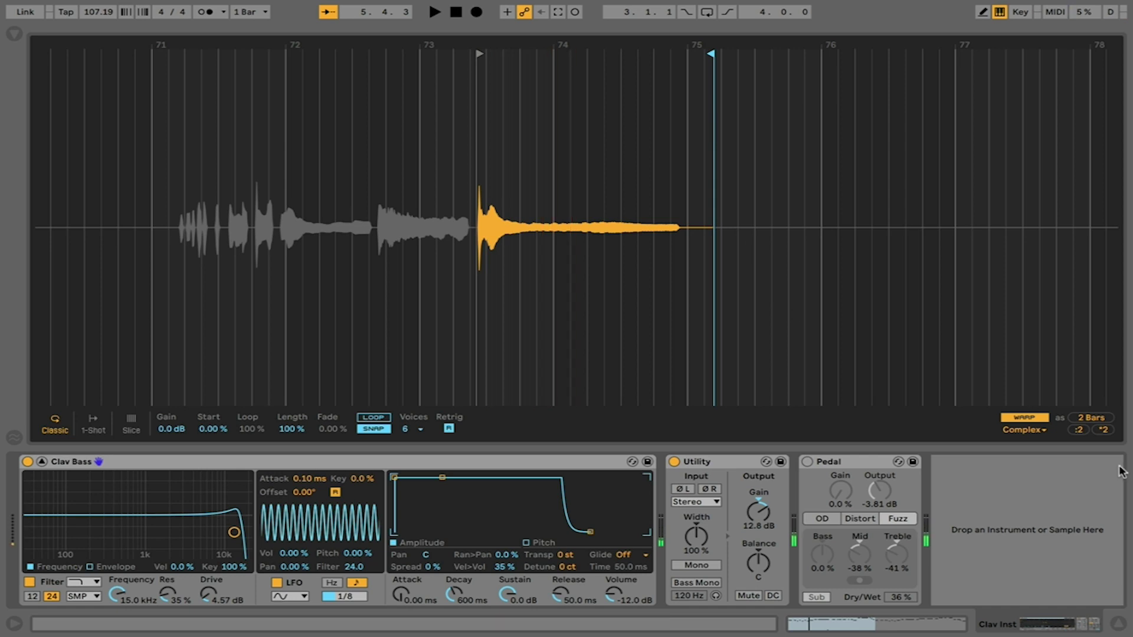
click(1024, 417)
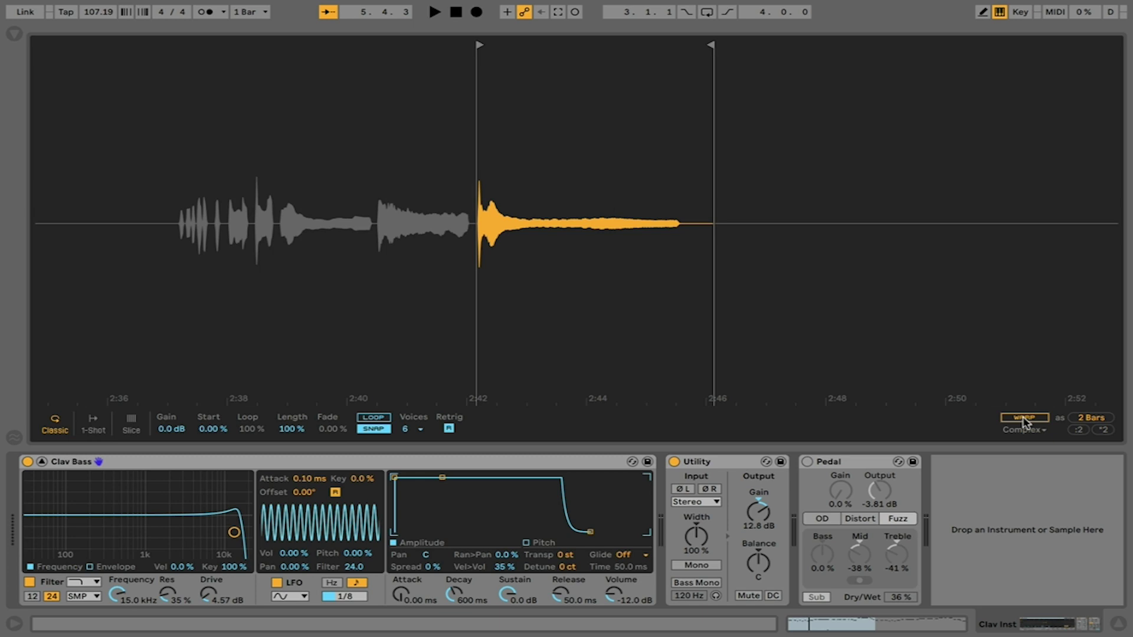
key(a)
key(a)
key(a)
key(a)
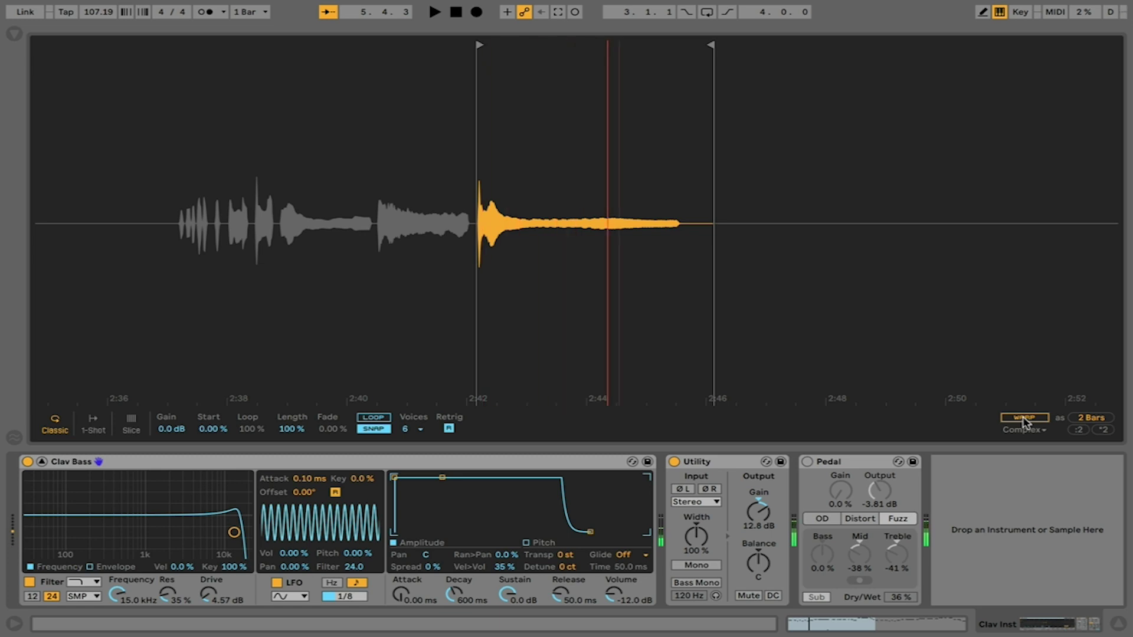
key(a)
key(a)
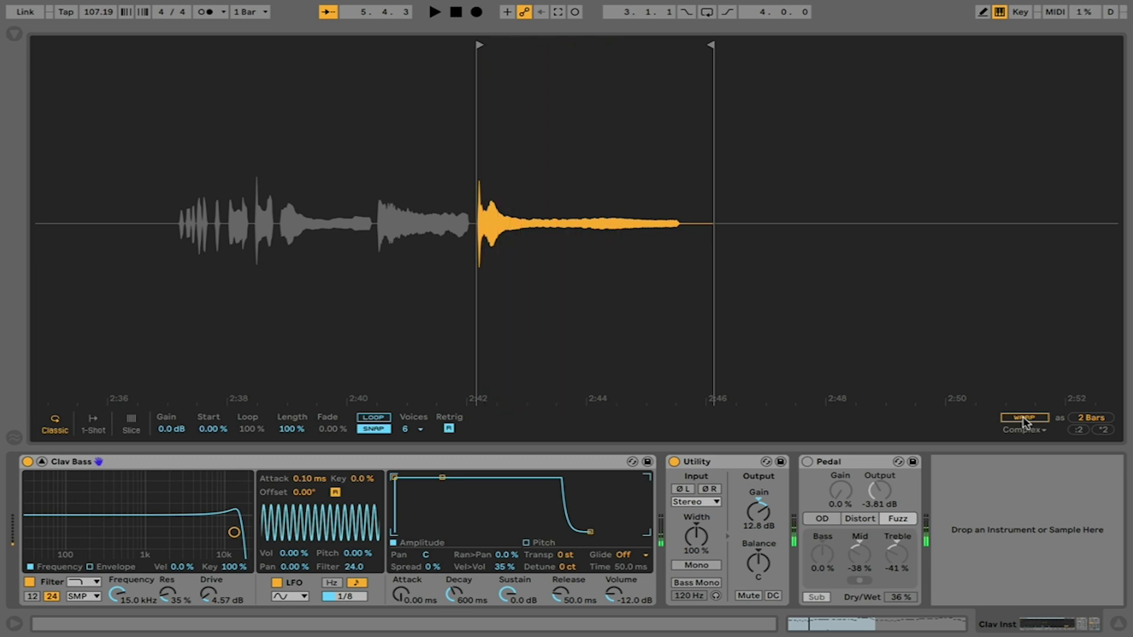
key(a)
click(1023, 418)
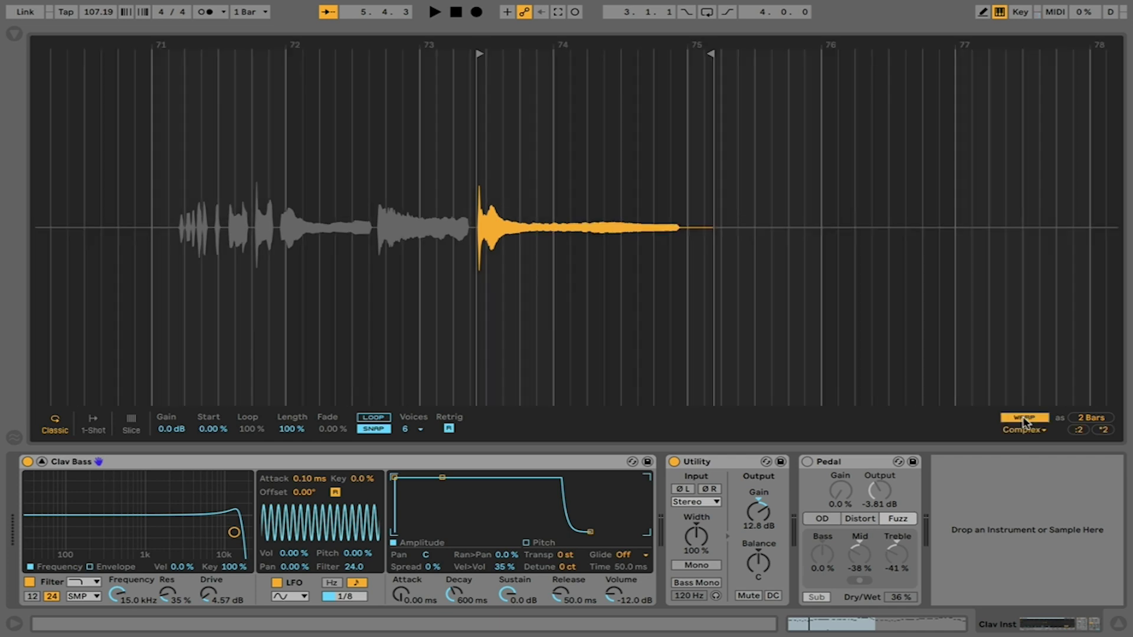
click(1026, 432)
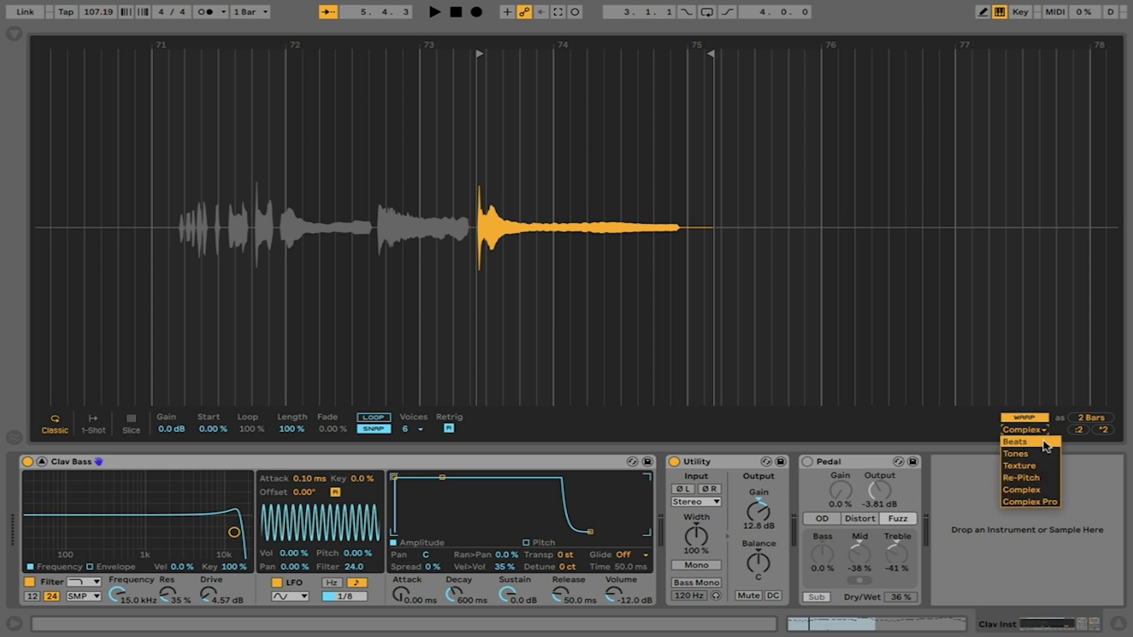
click(1039, 466)
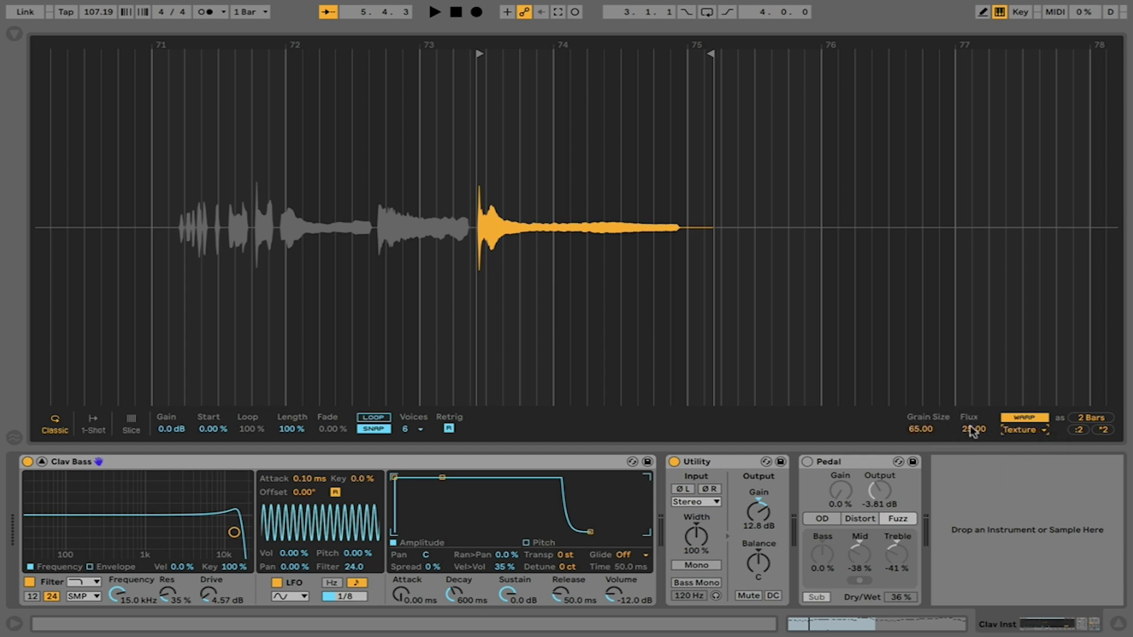
click(1033, 430)
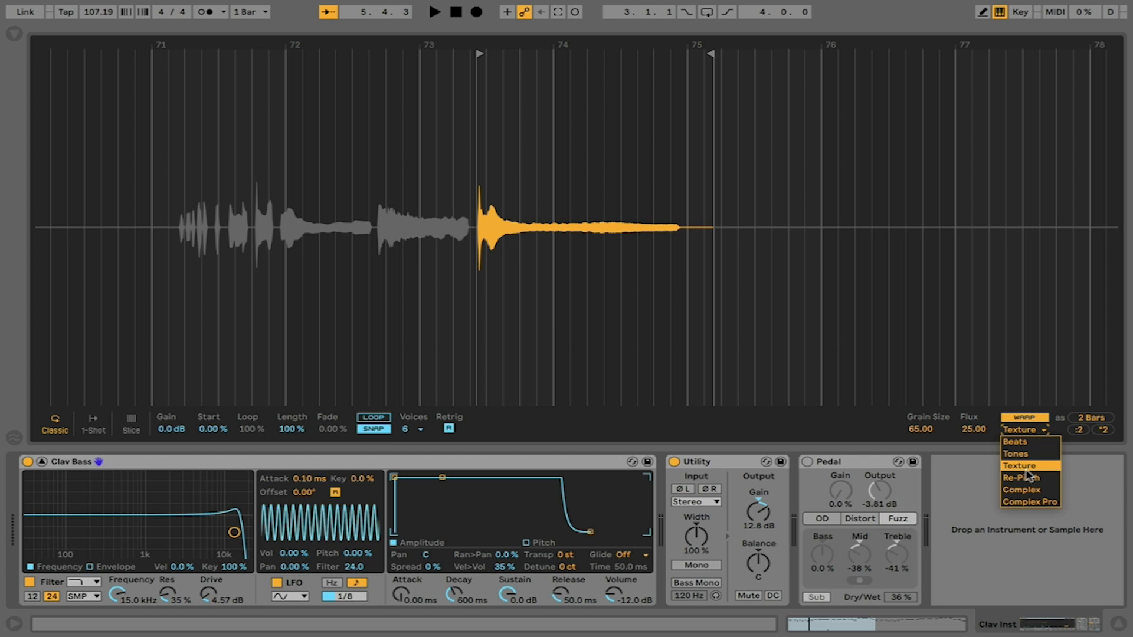
click(1031, 490)
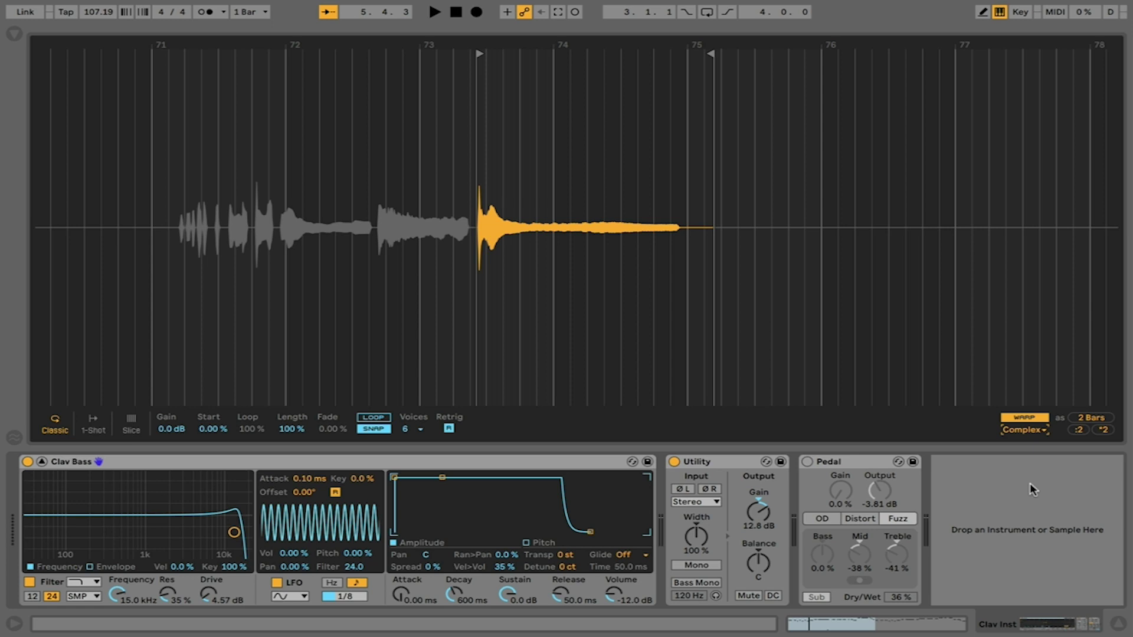
- Turn on Simpler looping, pull the loop markers inward, and set the sample Start to 70.3 %
click(386, 418)
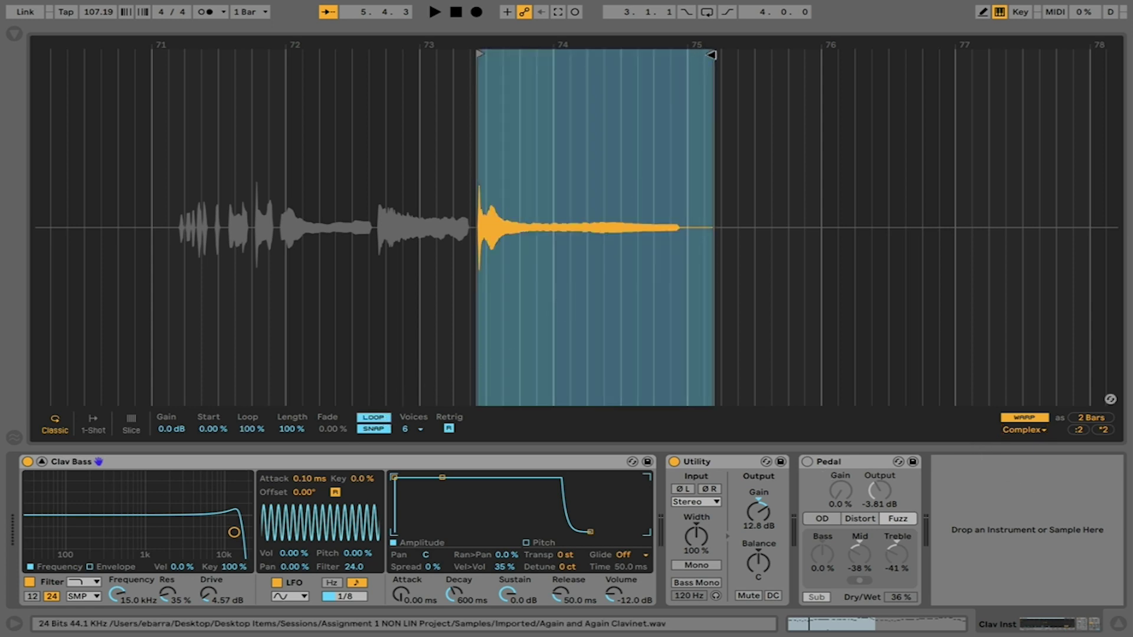
mouse_move(711, 54)
mouse_down()
mouse_move(558, 58)
mouse_move(541, 70)
mouse_up()
key(a)
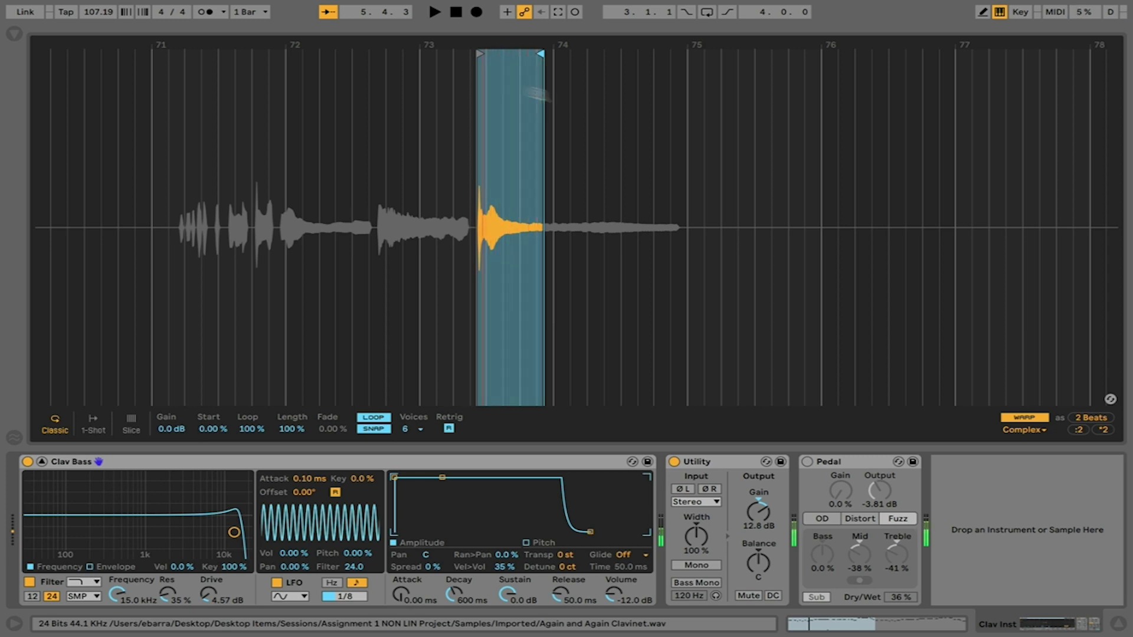
drag(479, 54, 481, 55)
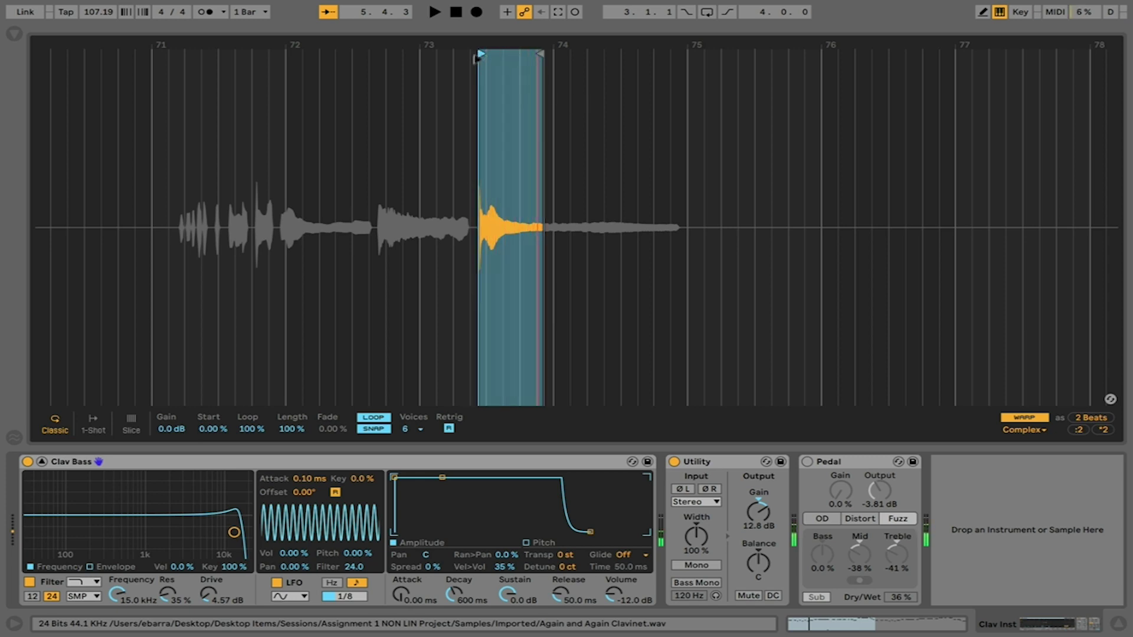
click(220, 426)
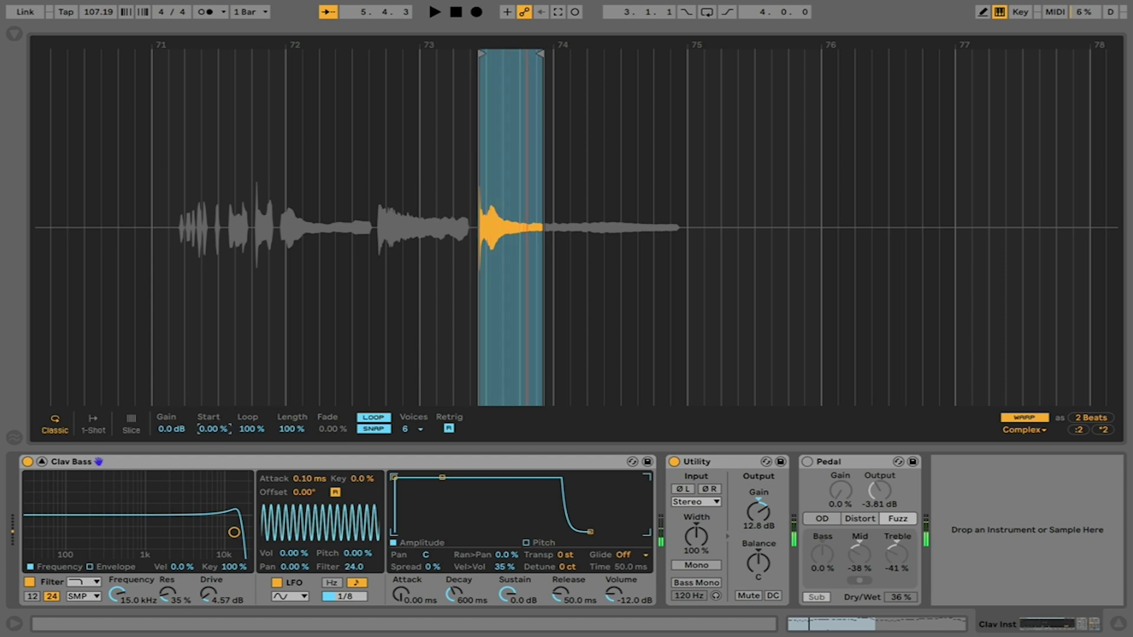
drag(212, 428, 213, 358)
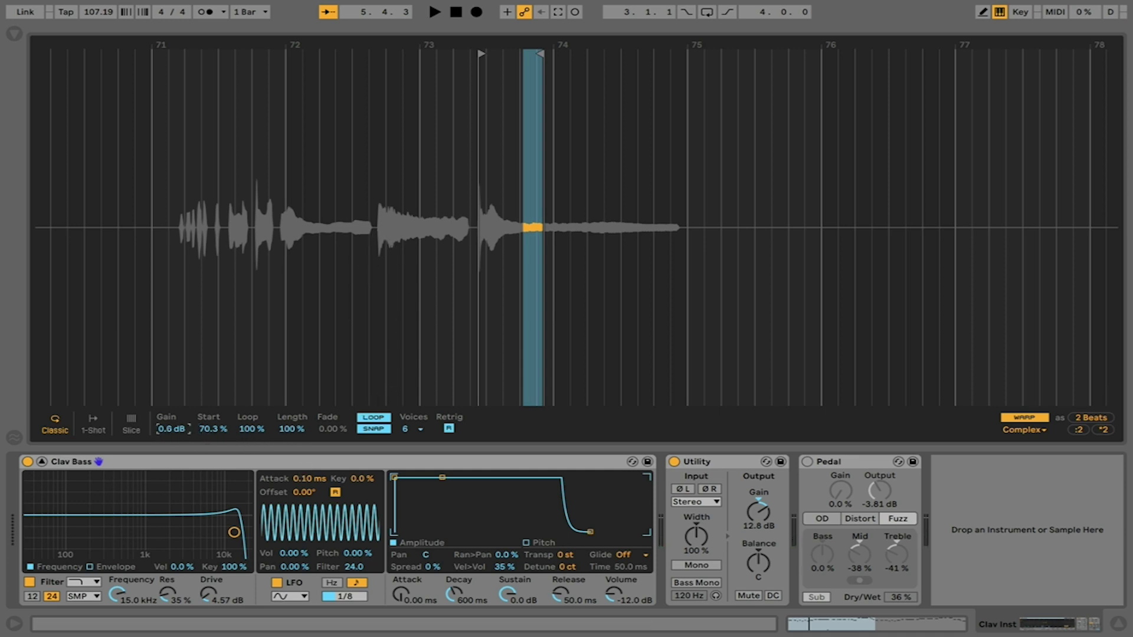
- Set the Simpler Gain to 6.5 dB and the Loop length to 58.6 %
mouse_move(171, 429)
mouse_down()
mouse_move(171, 378)
mouse_move(171, 423)
mouse_up()
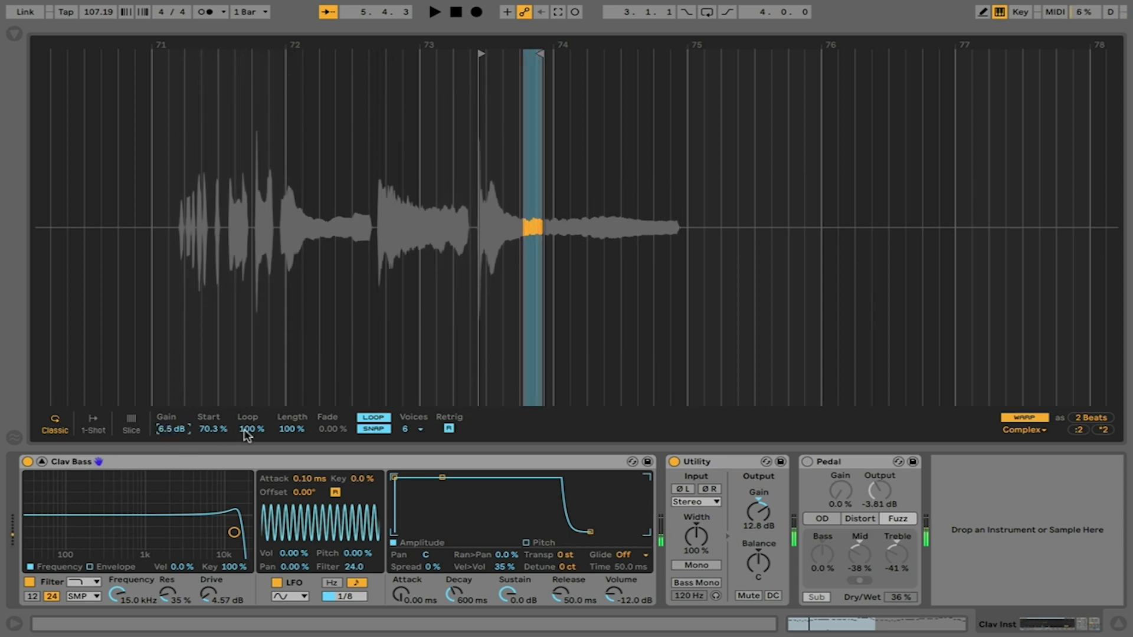
drag(251, 429, 251, 462)
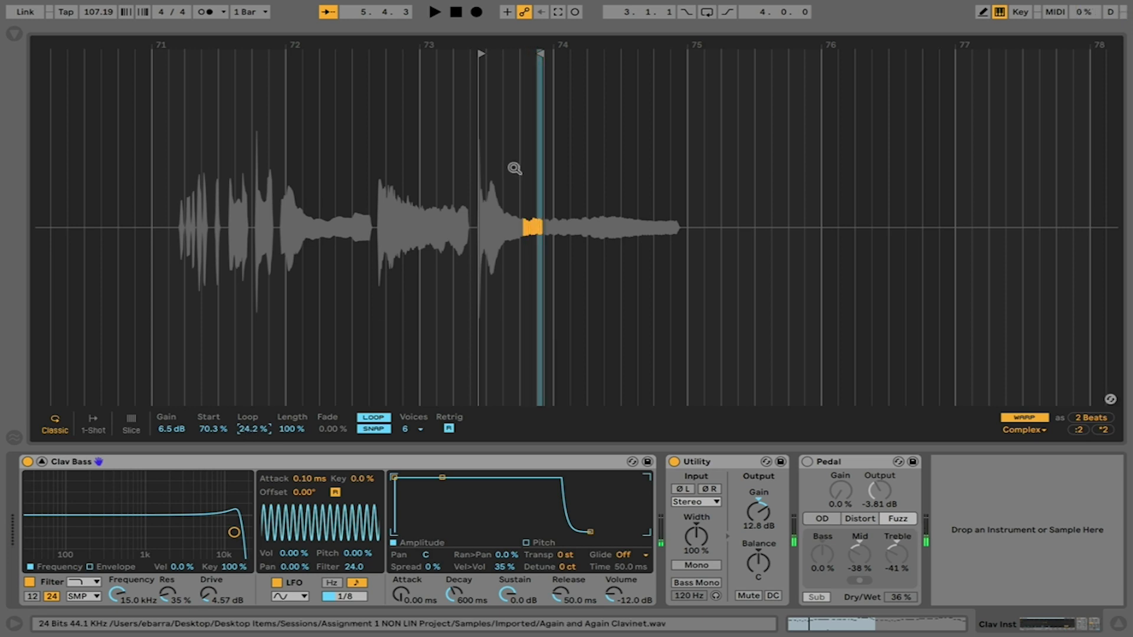
drag(254, 429, 253, 366)
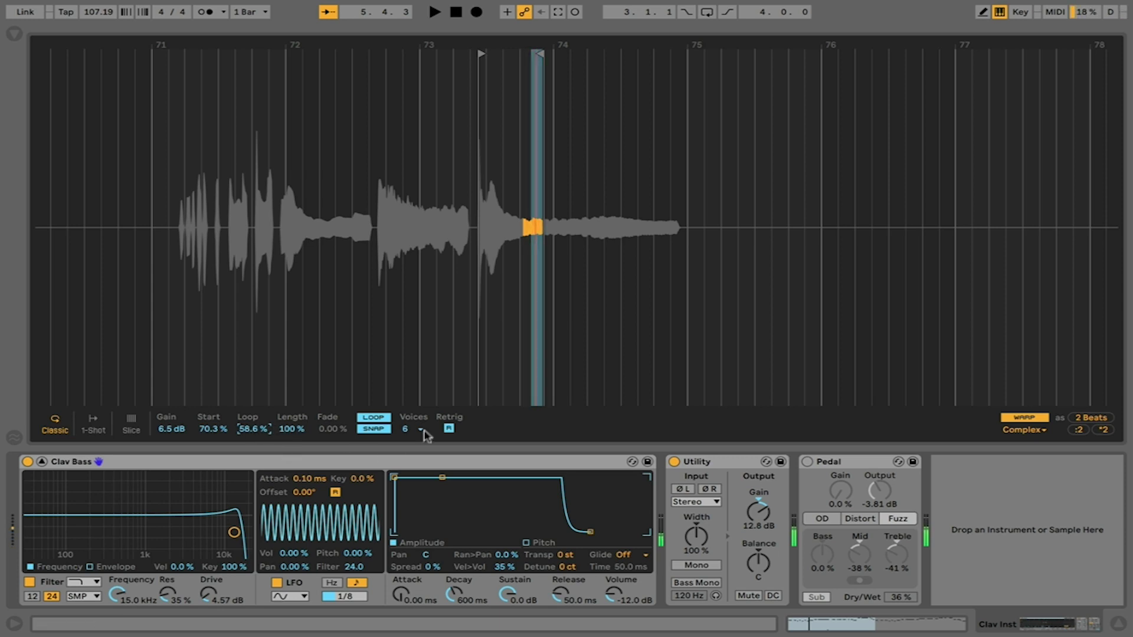
click(450, 429)
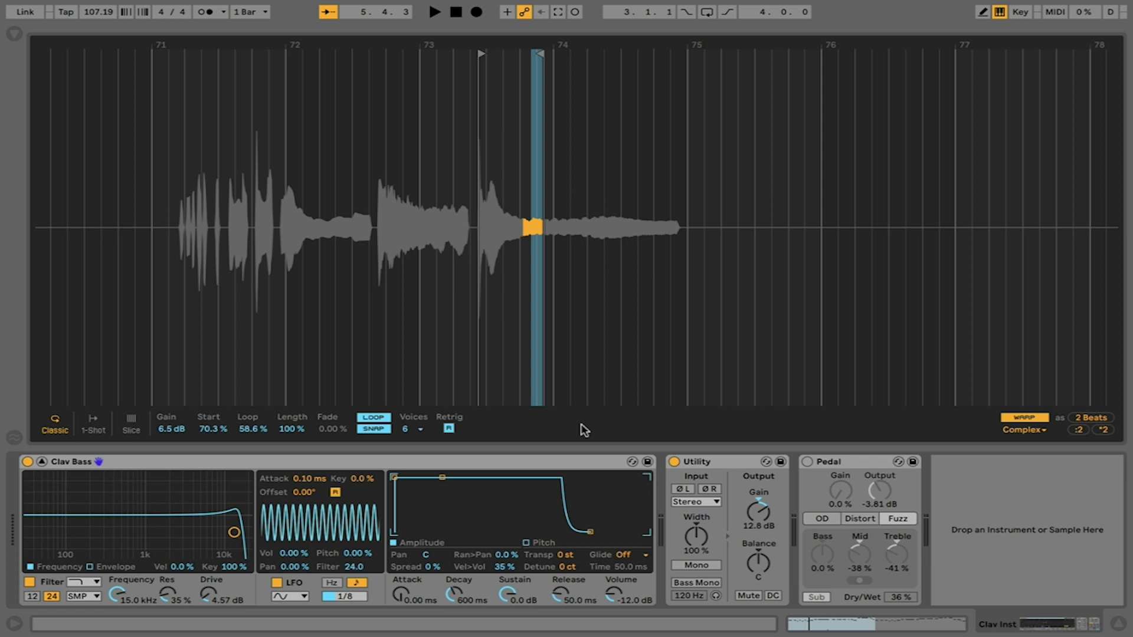
click(410, 429)
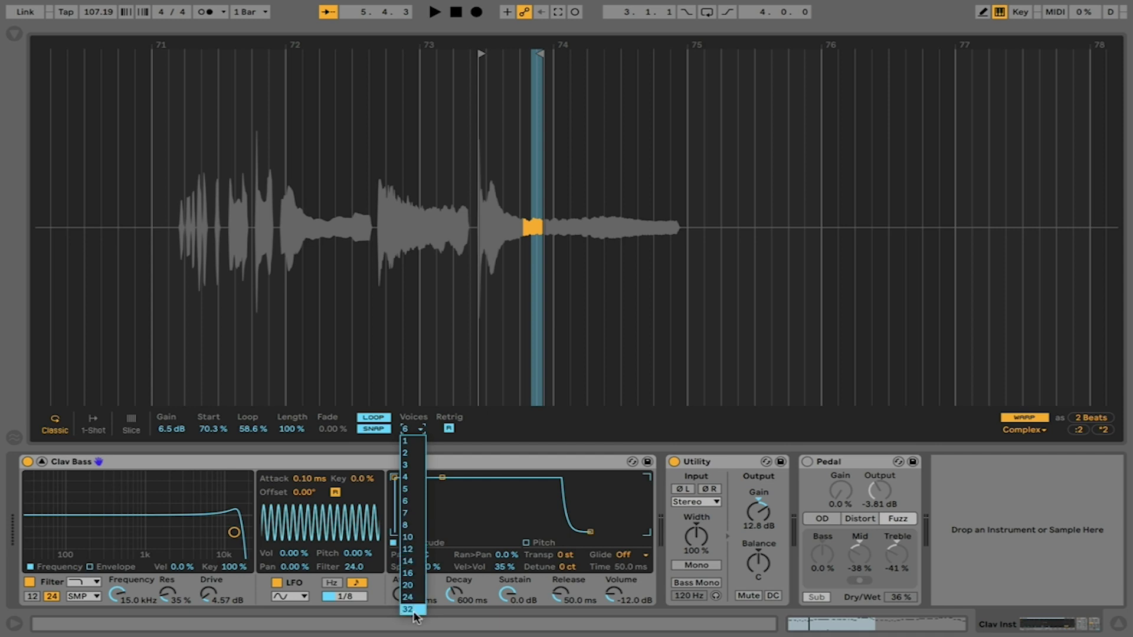
click(410, 439)
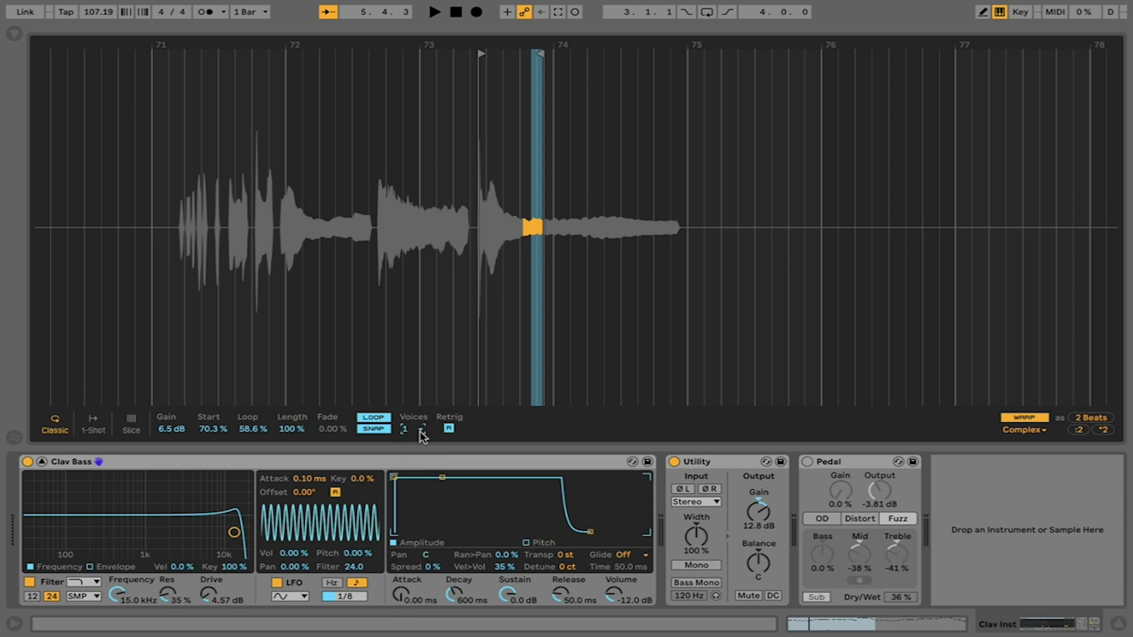
click(419, 429)
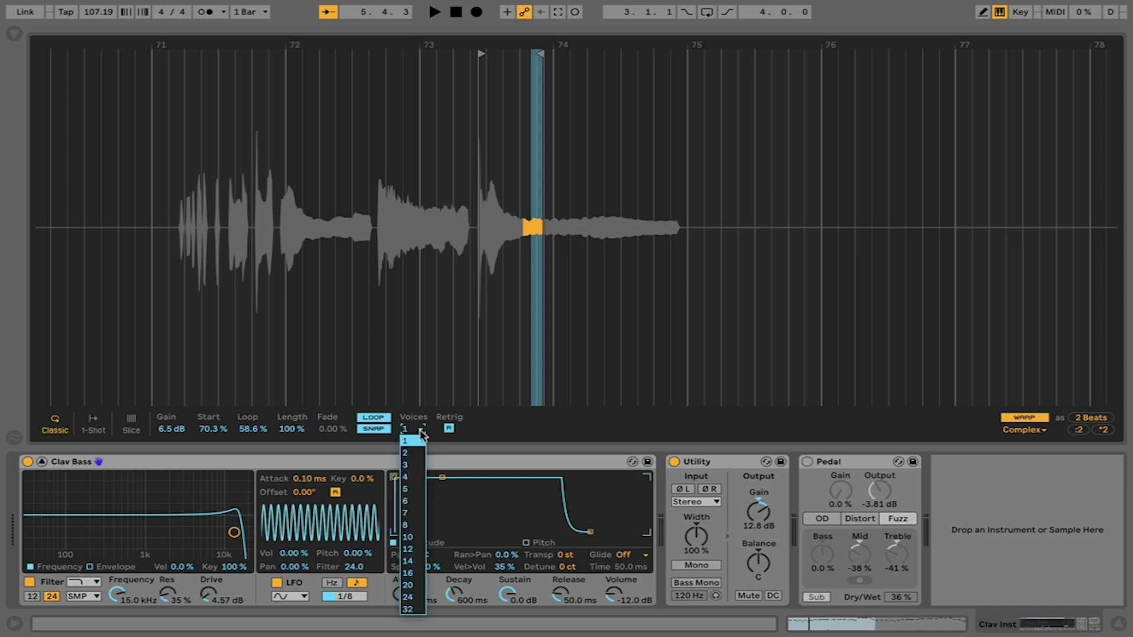
click(406, 501)
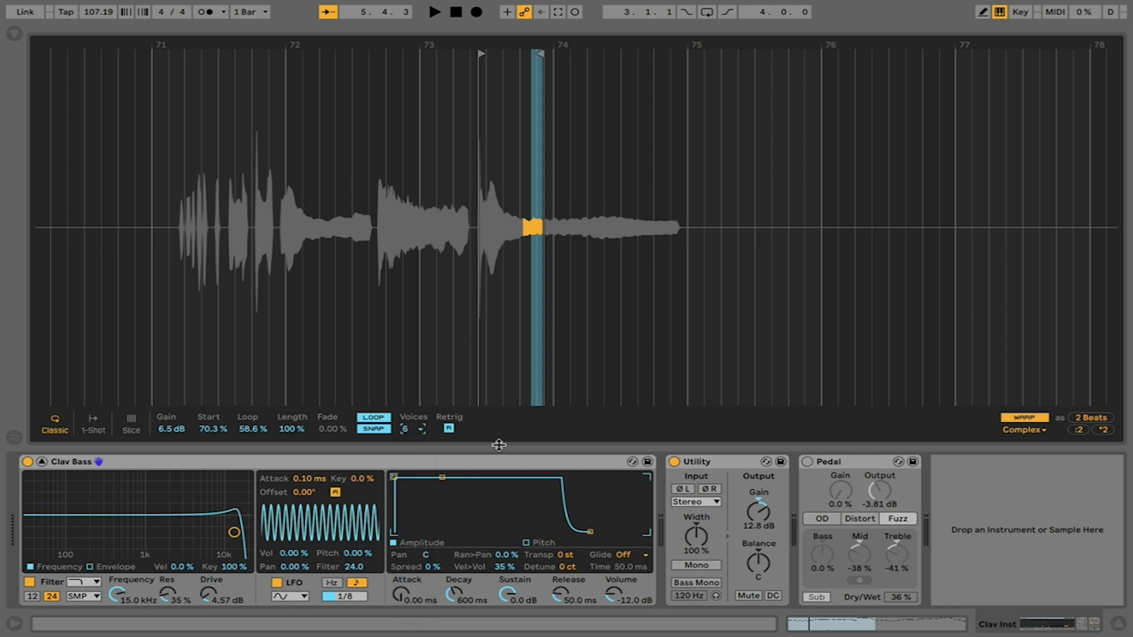
- With Warp briefly off, set the loop Fade to 10.2 %, then re-enable Warp
click(1024, 418)
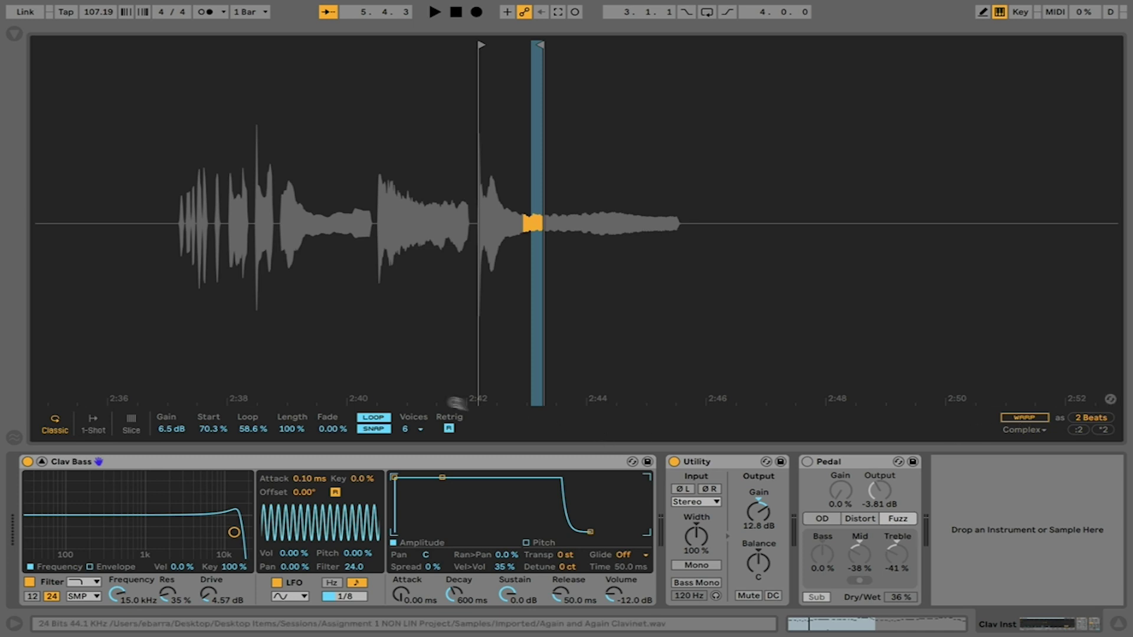
click(326, 428)
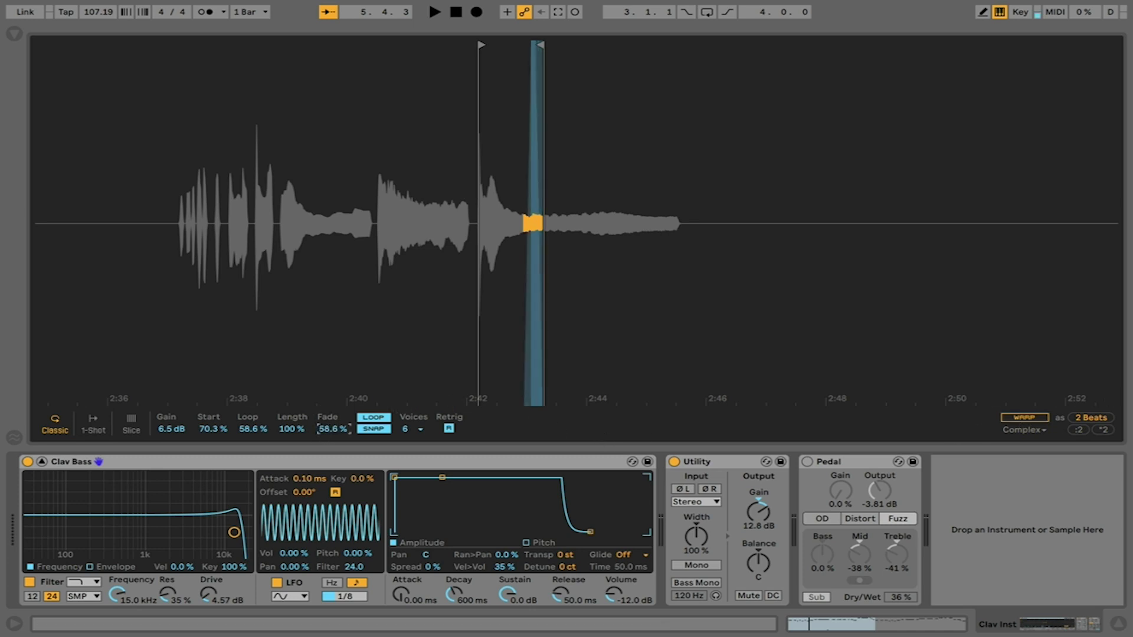
drag(326, 429, 326, 476)
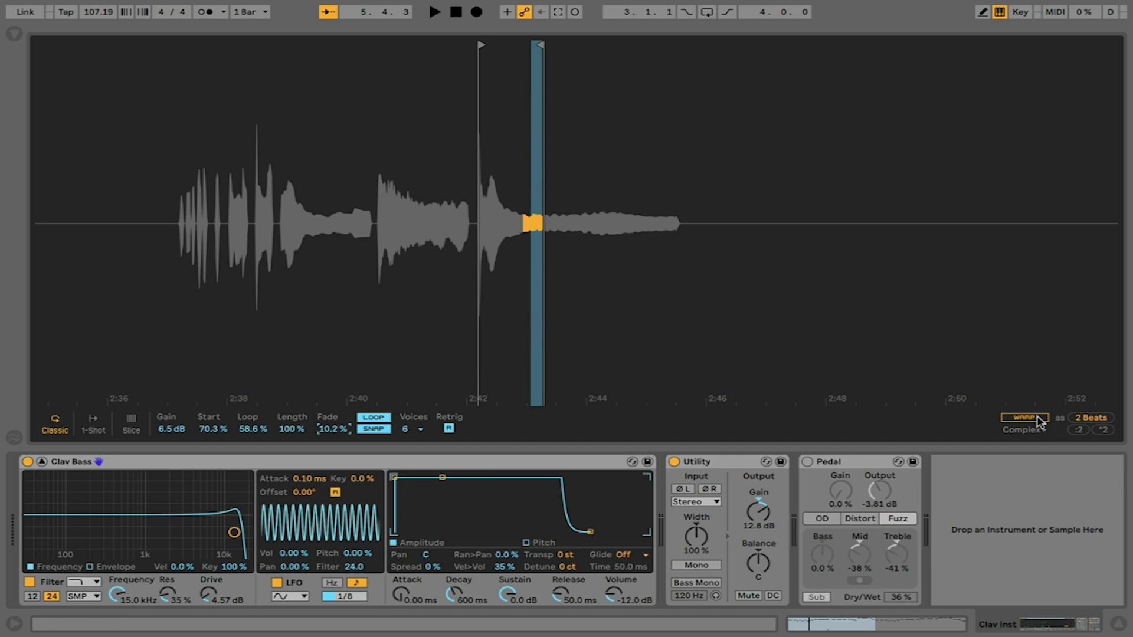
click(1026, 418)
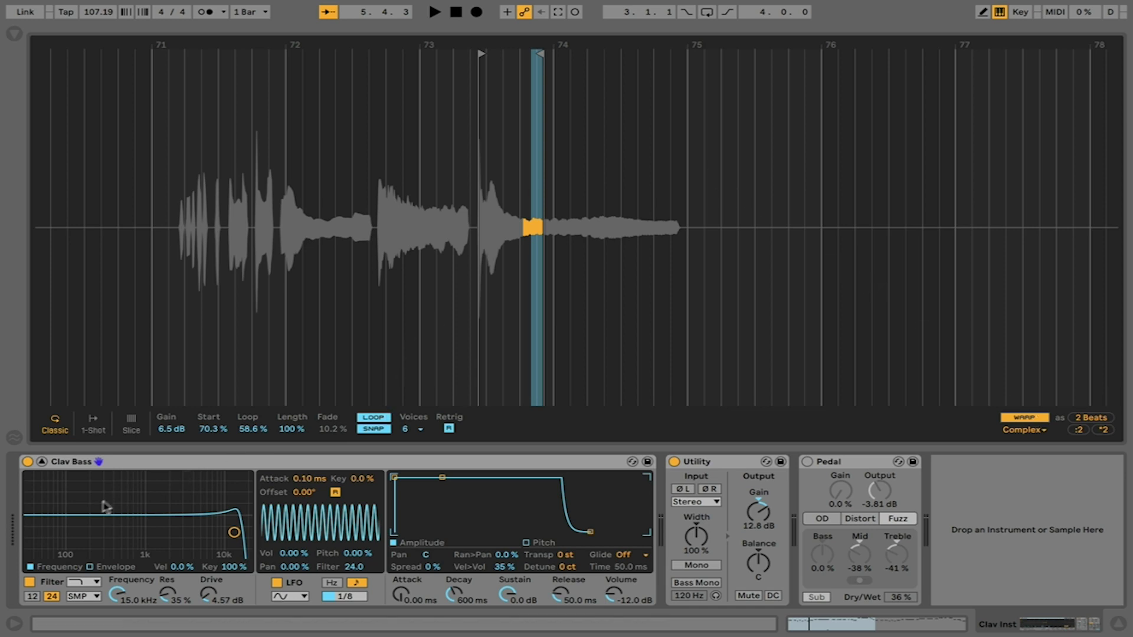
- Fold the sample editor away and show the Clav Bass filter, LFO and envelope controls
click(41, 462)
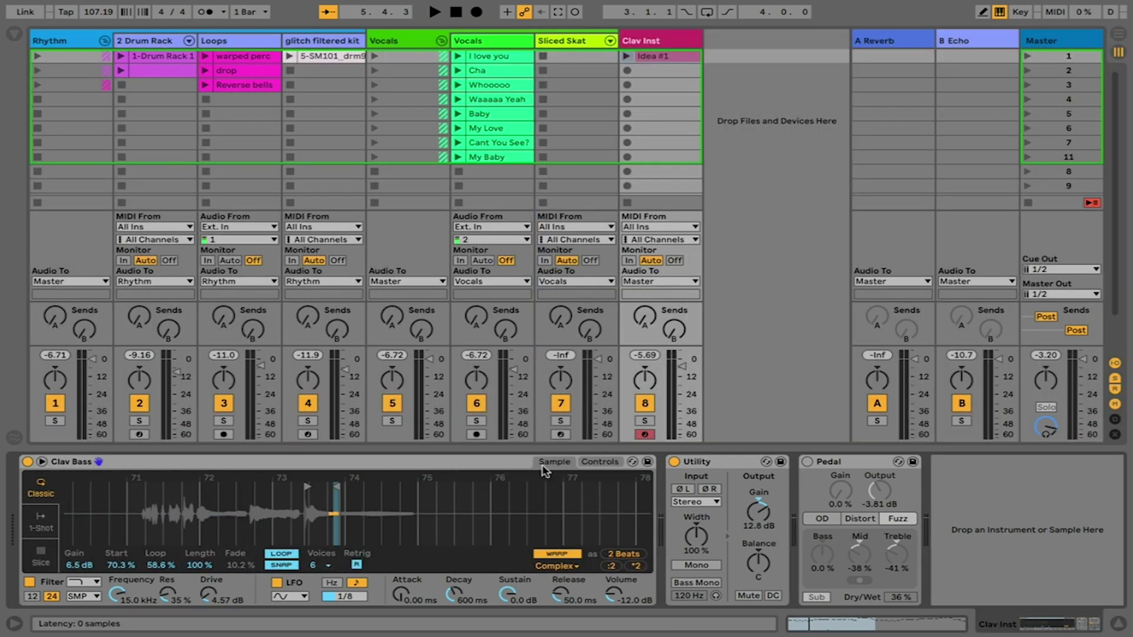
click(600, 462)
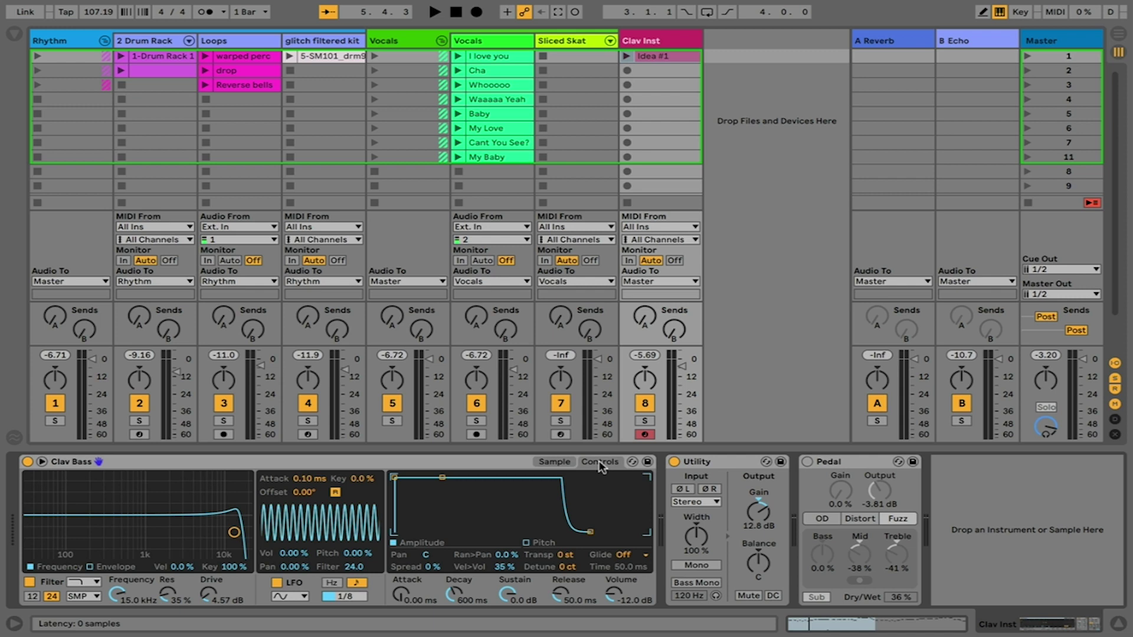
- Reopen the Clav Bass sample waveform in the large editor above the Simpler controls
click(42, 462)
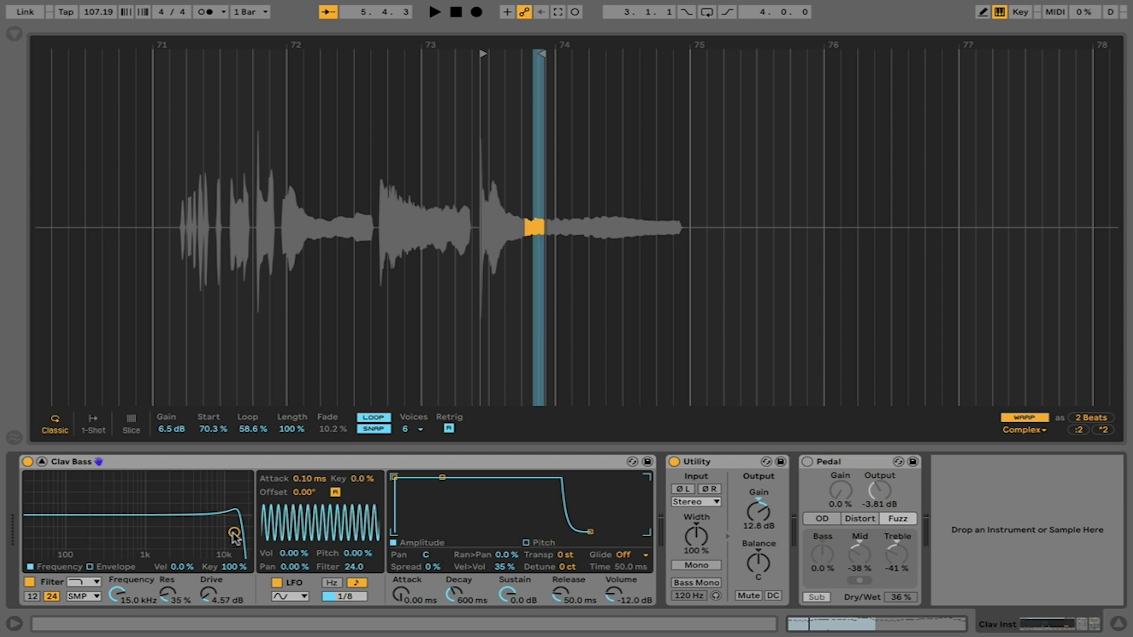
- Lower the filter cutoff, add resonance, and reset the LFO filter modulation to 0
drag(235, 535, 140, 523)
click(348, 567)
key(Delete)
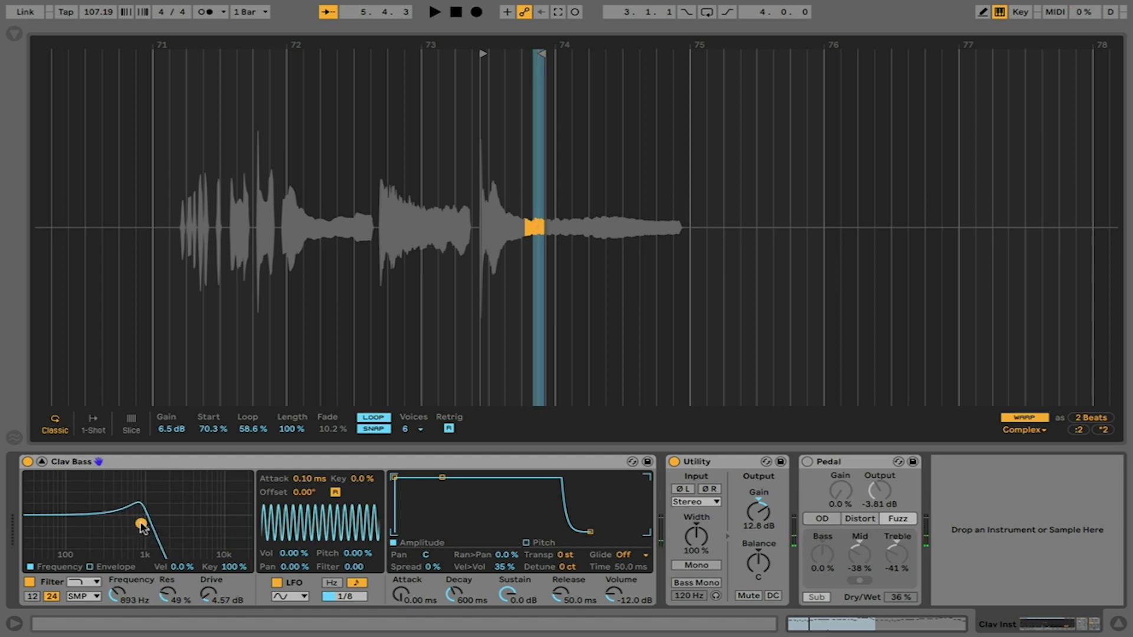
- Try Bandpass and Notch filters, then settle on Lowpass at 1.11 kHz with 41 % resonance
click(88, 582)
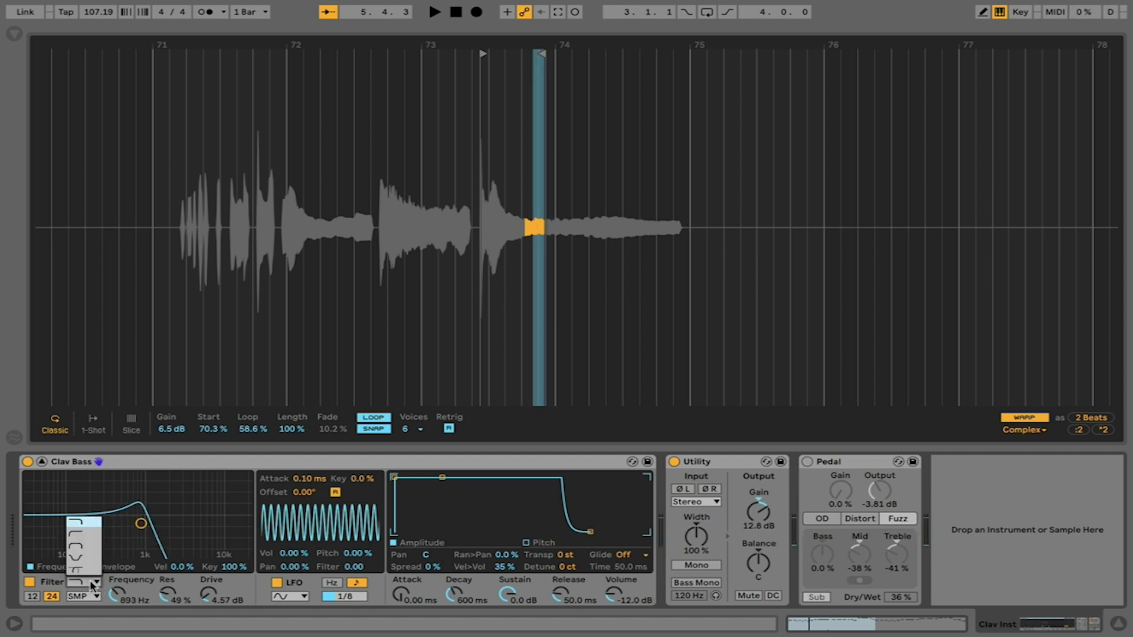
click(90, 543)
drag(141, 524, 115, 526)
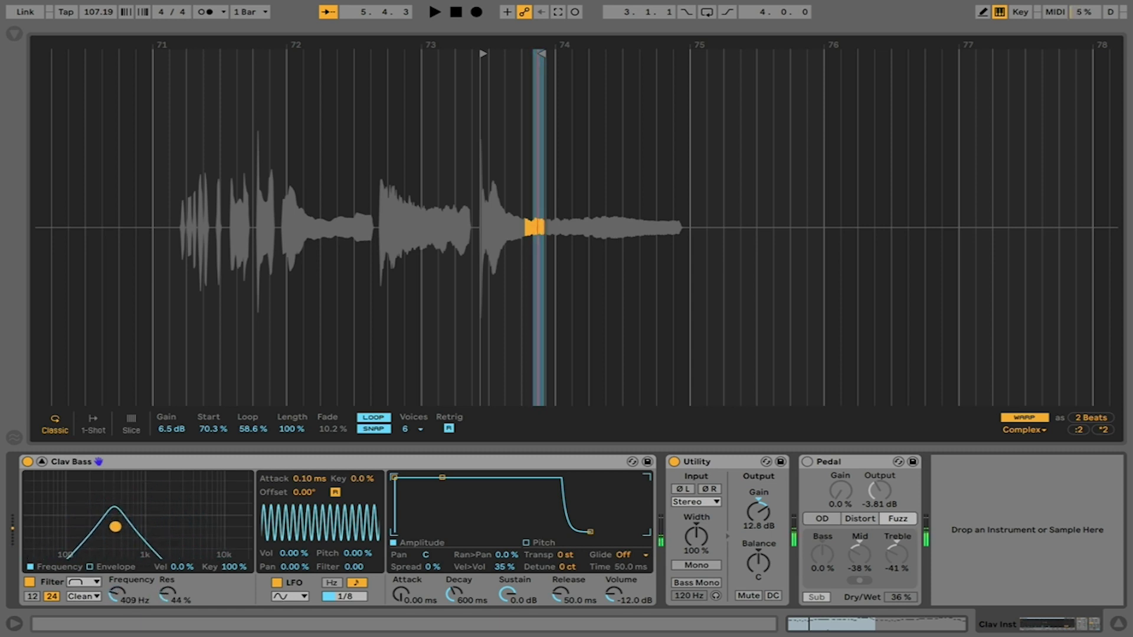
click(87, 584)
click(89, 558)
click(84, 585)
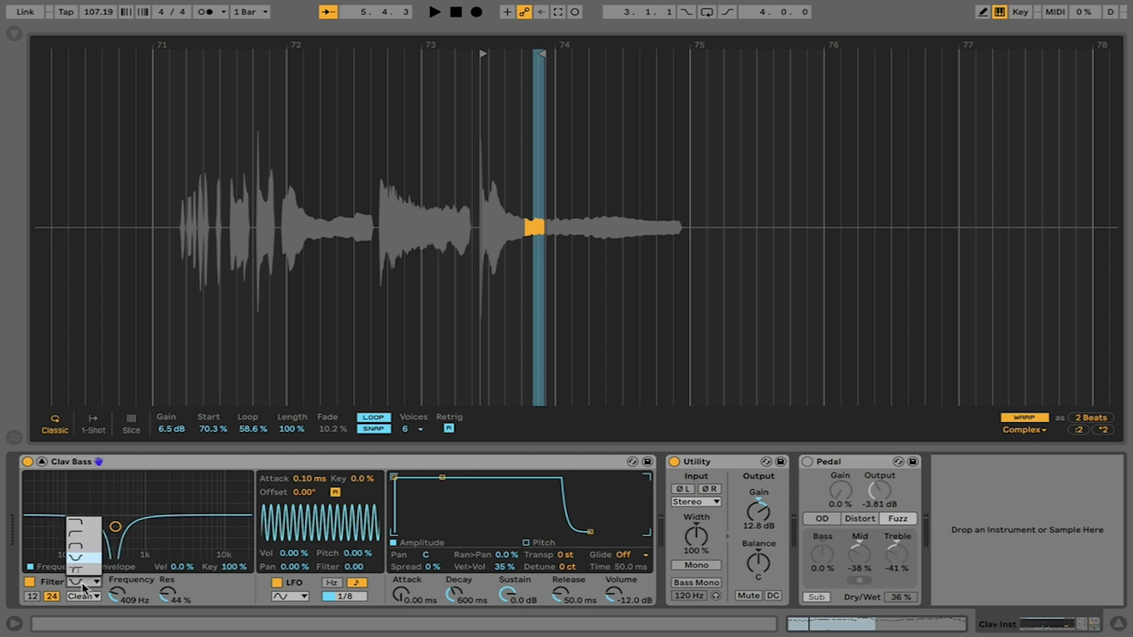
click(77, 522)
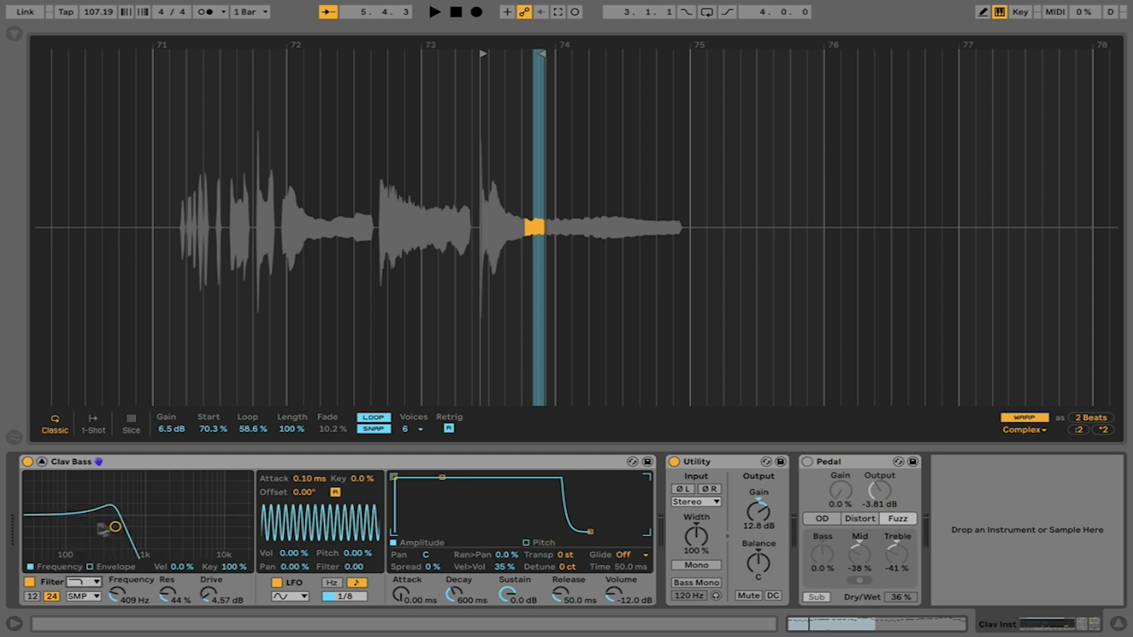
drag(104, 529, 148, 527)
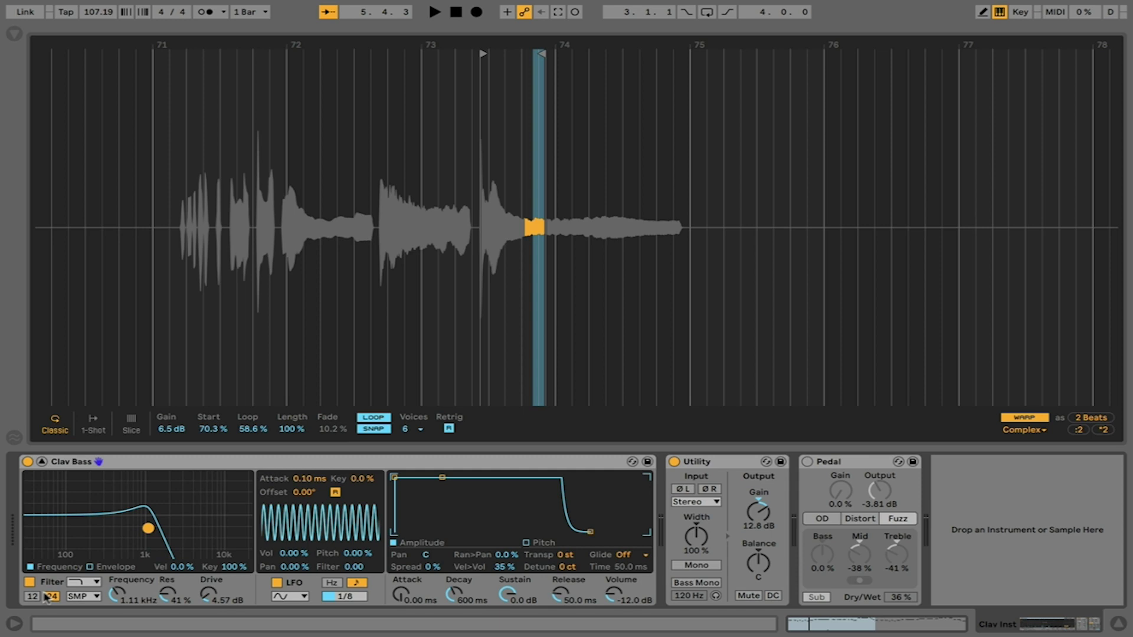
- Compare the OSR and Clean filter circuits and choose OSR
click(86, 597)
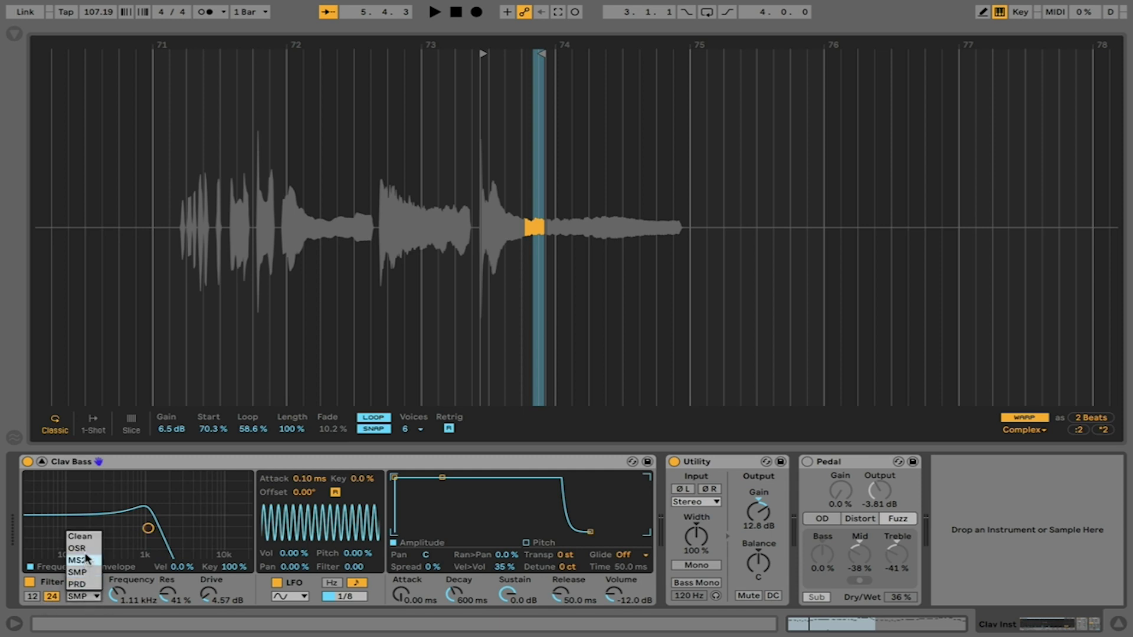
click(83, 549)
click(83, 596)
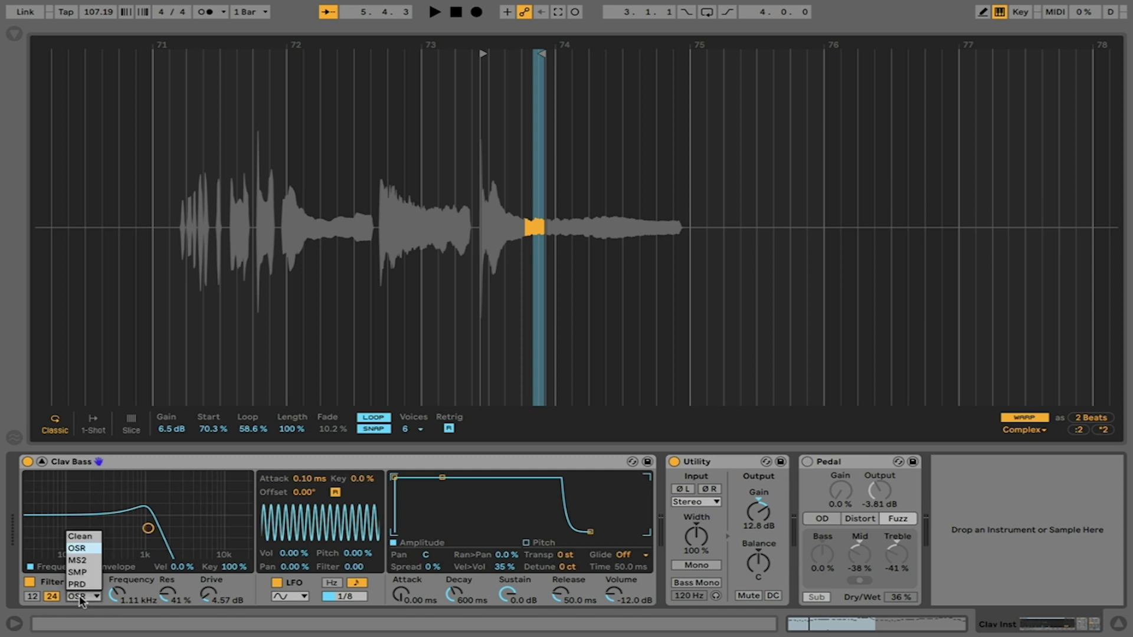
click(82, 537)
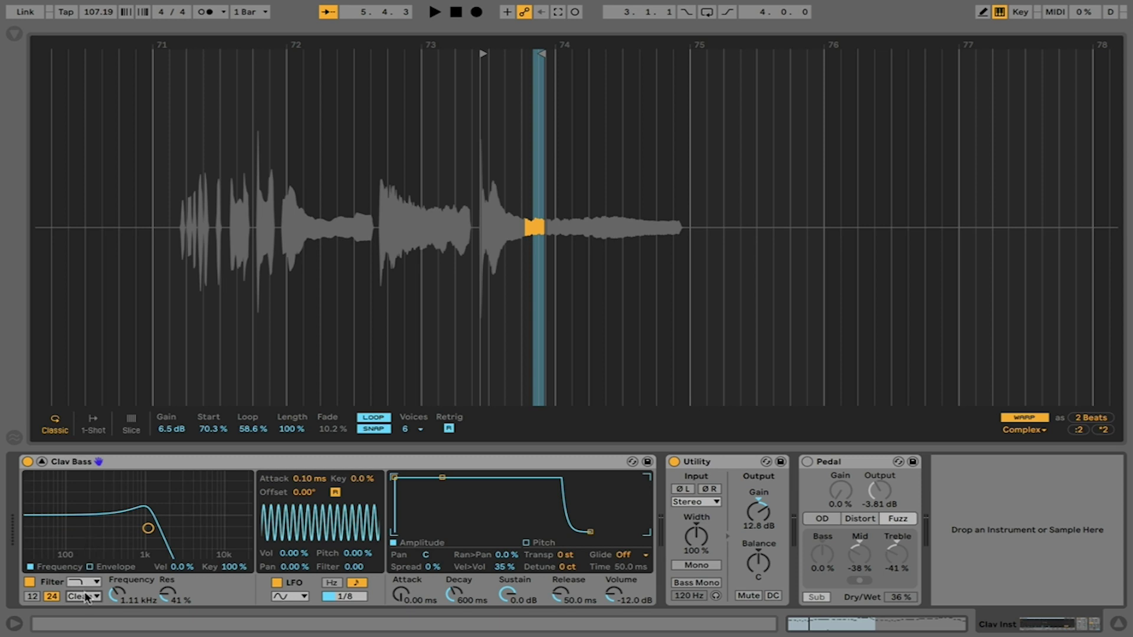
click(86, 597)
click(77, 548)
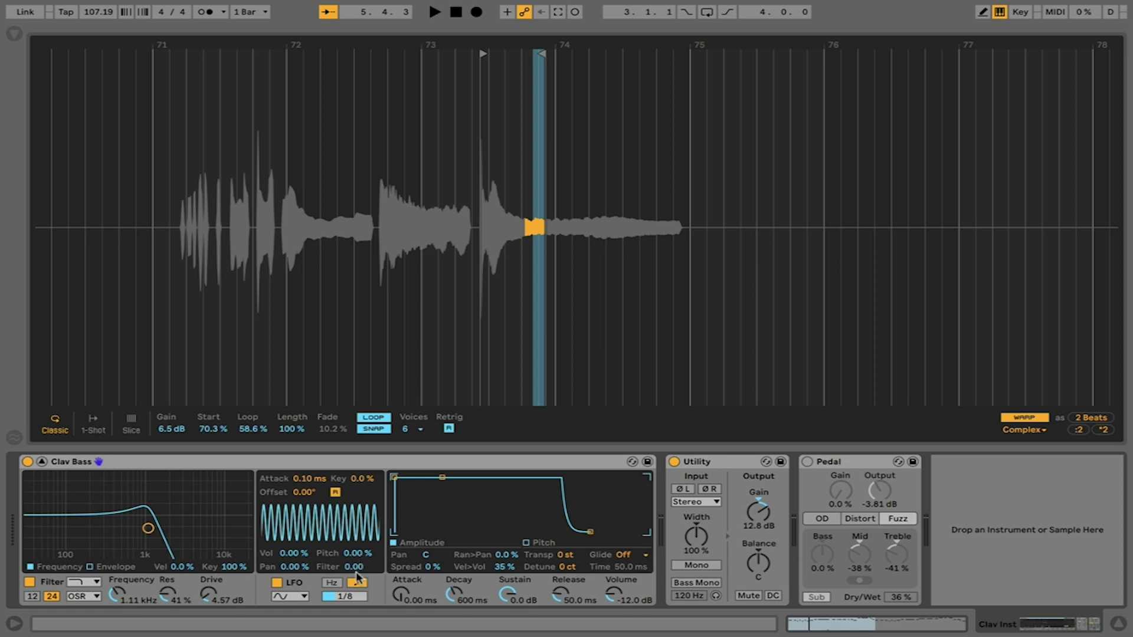
- Raise the LFO filter amount and try a free Hz rate before returning to tempo sync
drag(356, 567, 355, 551)
click(332, 582)
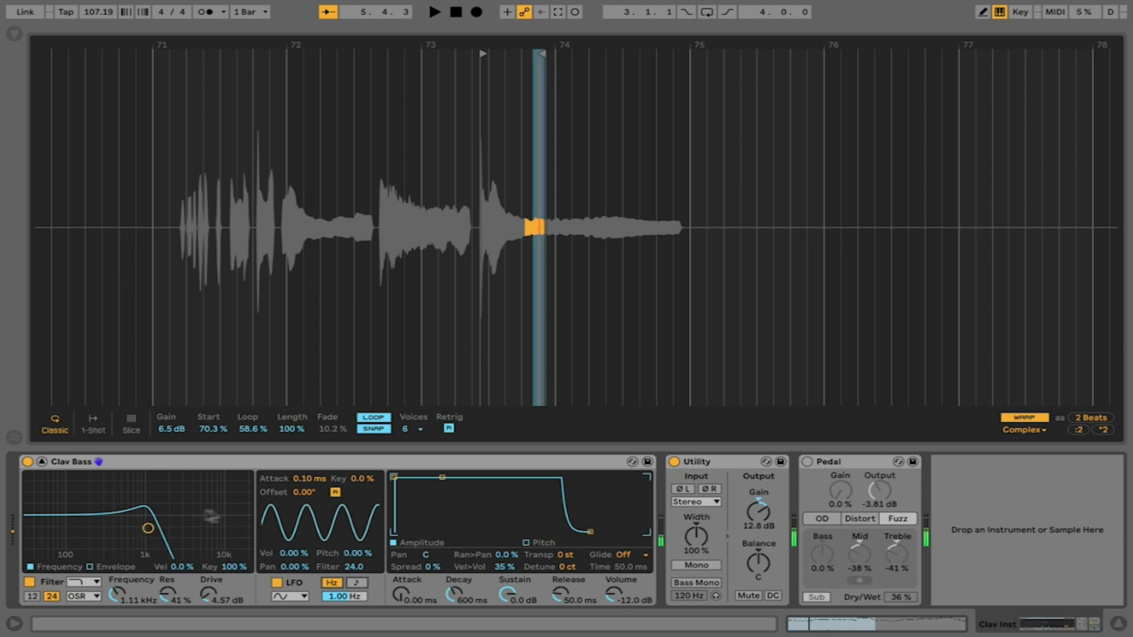
click(357, 583)
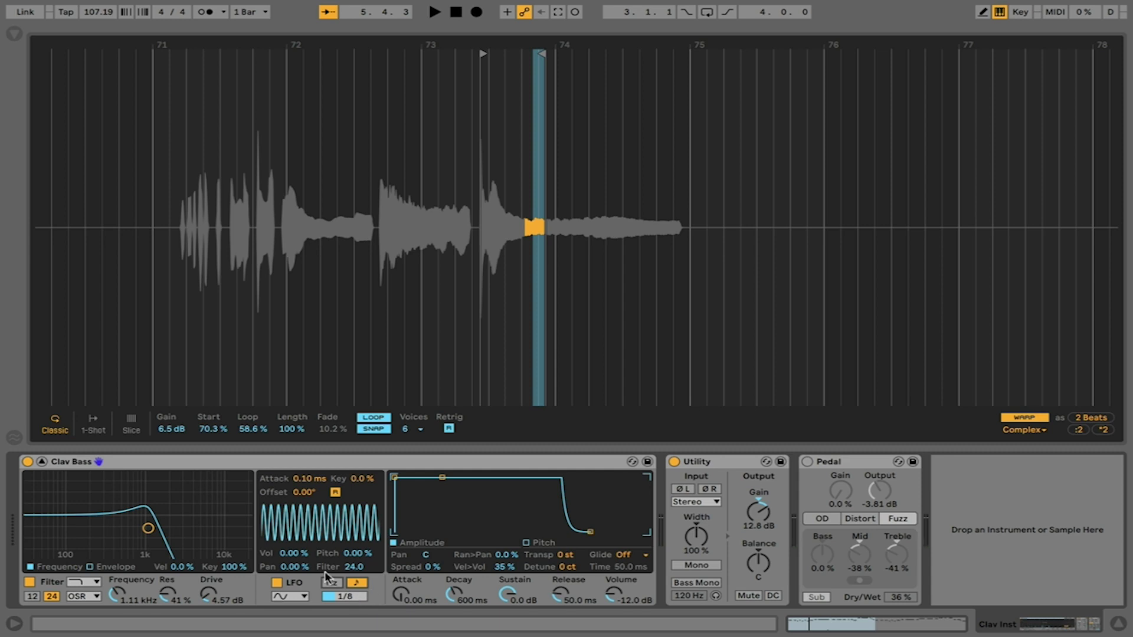
- Set LFO Vol to 100 %, Pitch 18.5 %, Pan 39.8 % and Attack 44.7 ms
drag(358, 553, 355, 581)
drag(293, 553, 293, 497)
drag(354, 567, 354, 575)
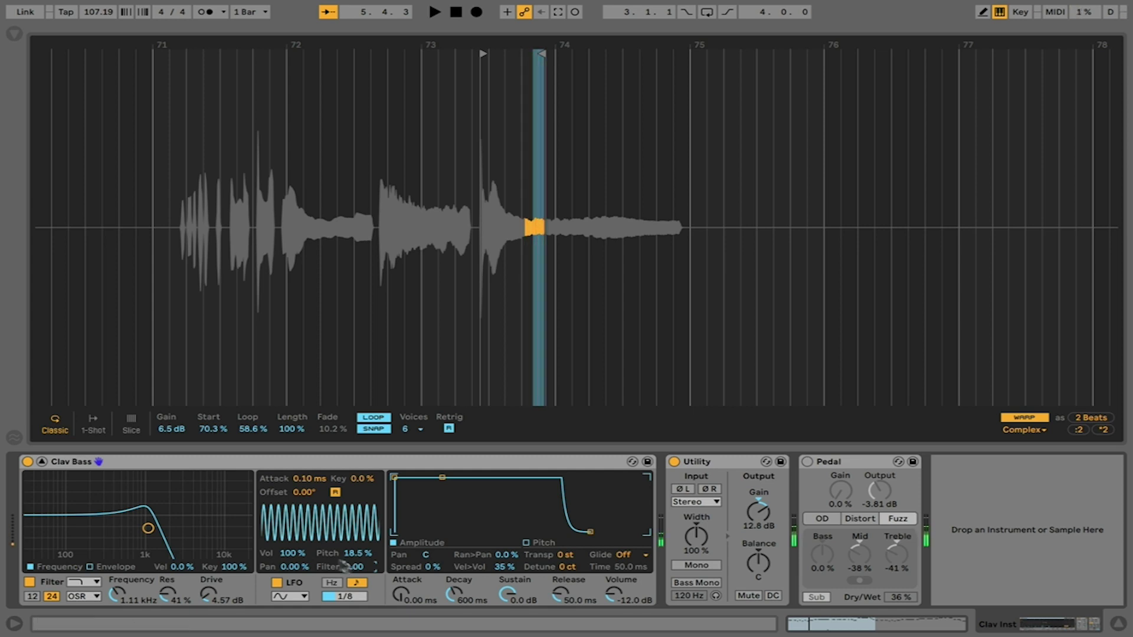
drag(294, 567, 293, 520)
drag(289, 565, 289, 596)
drag(302, 478, 313, 635)
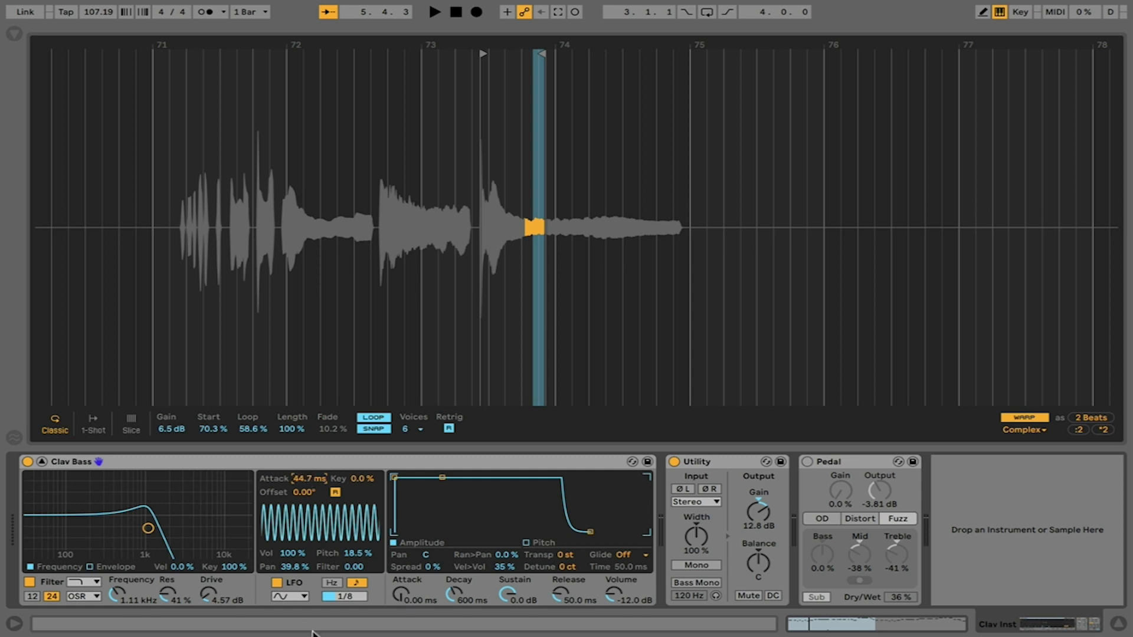
- Switch the LFO to a free Hz rate with a descending saw waveform at 6.69 Hz
click(289, 596)
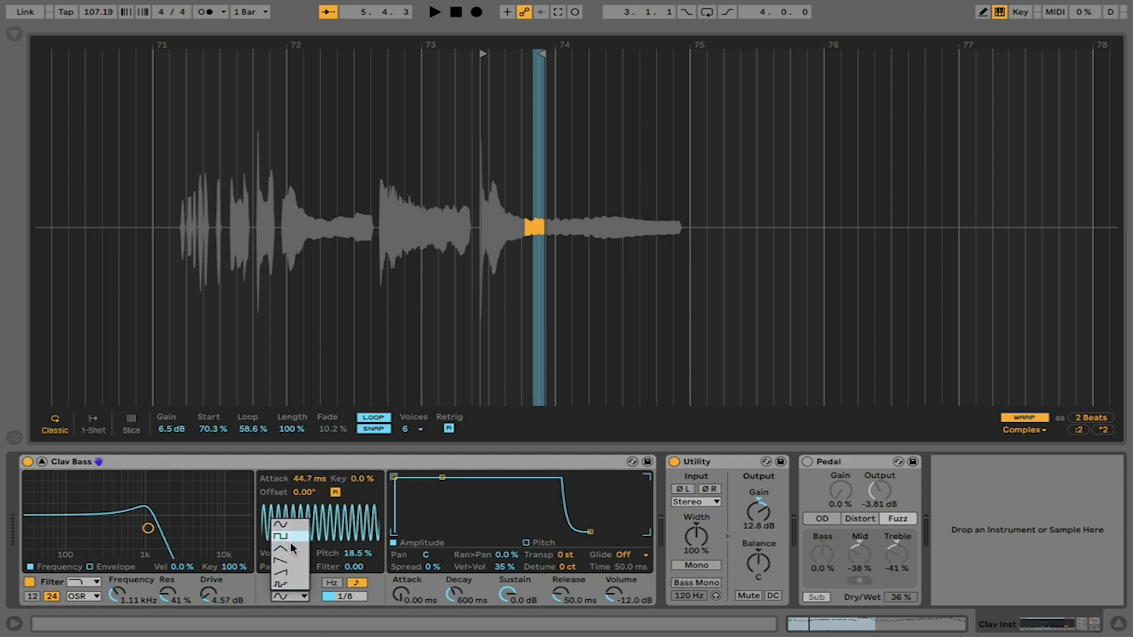
click(290, 574)
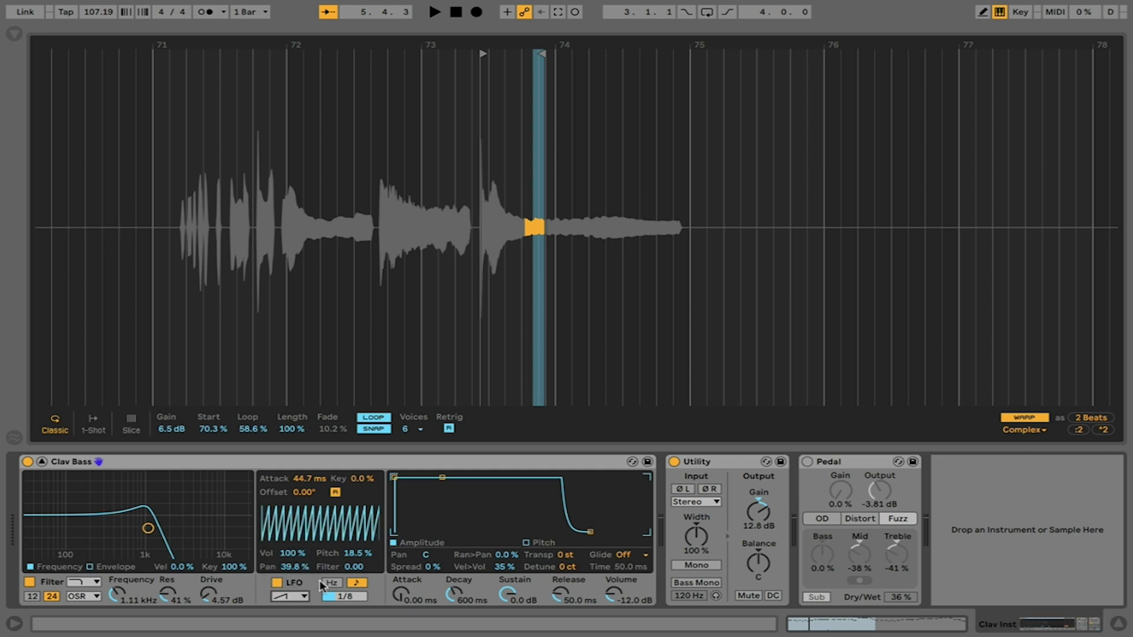
click(331, 583)
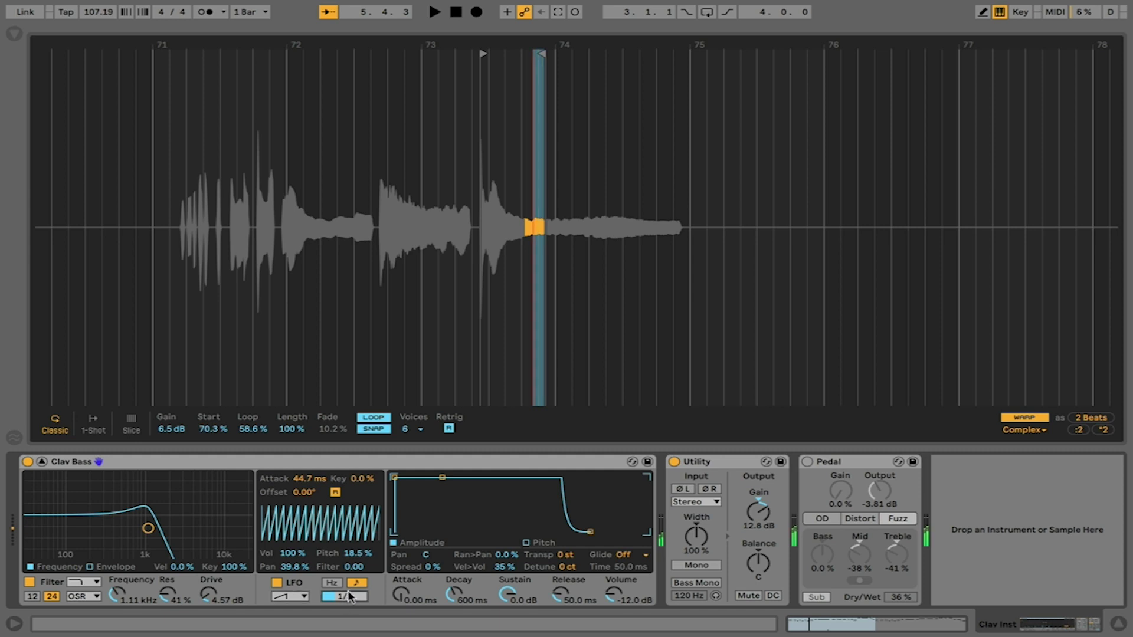
mouse_move(341, 594)
mouse_down()
mouse_move(341, 556)
mouse_move(341, 577)
mouse_up()
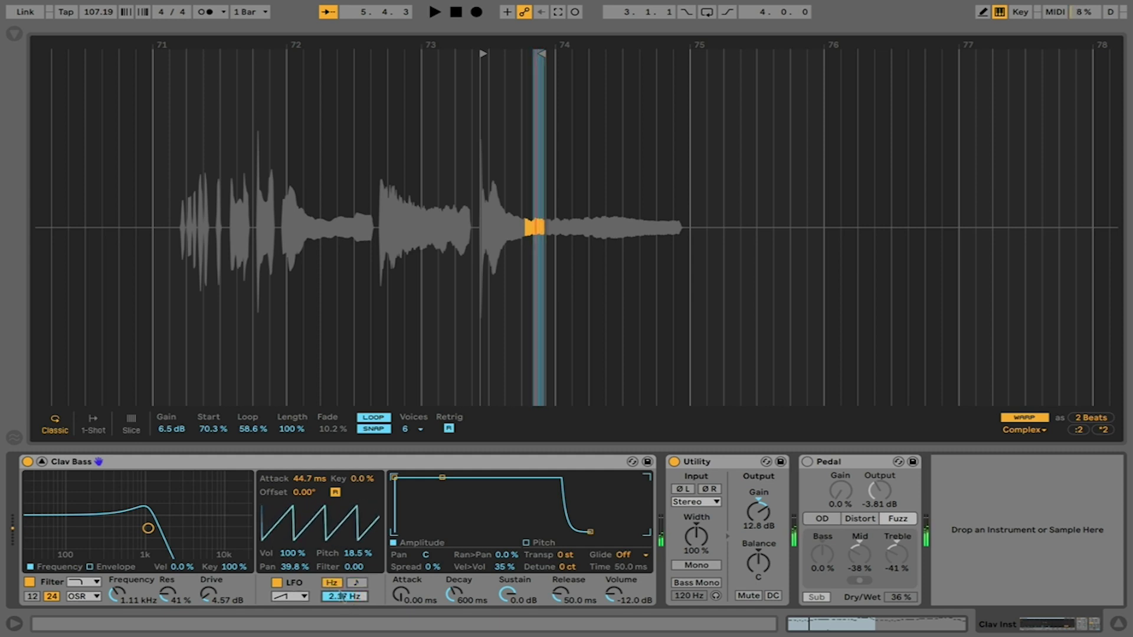
click(297, 596)
click(284, 560)
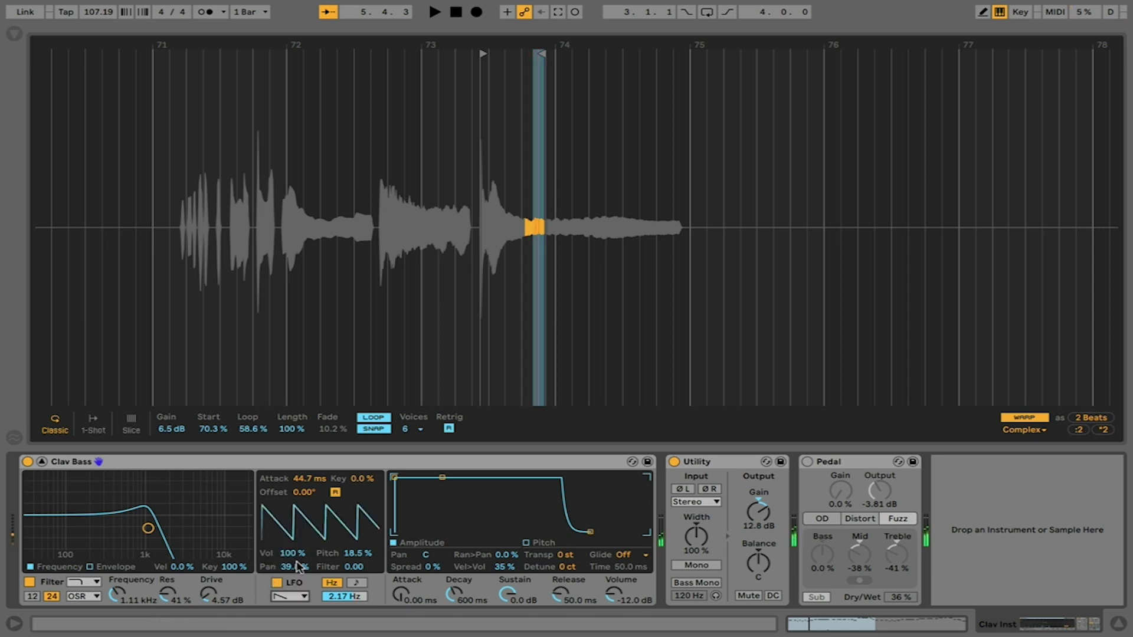
drag(339, 597, 339, 577)
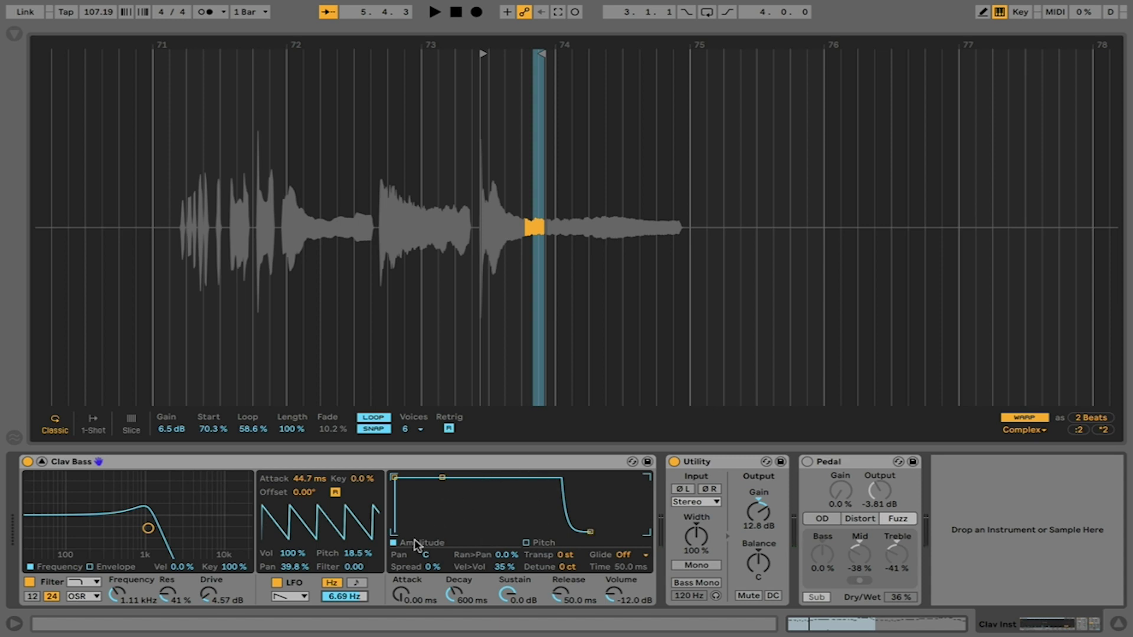
click(527, 542)
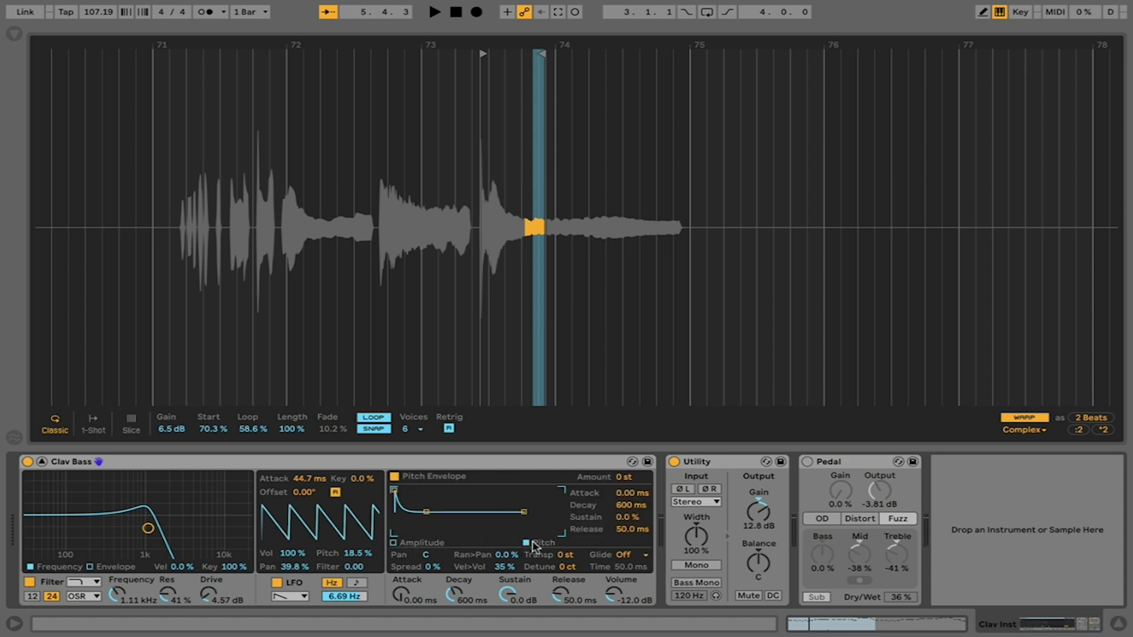
click(399, 543)
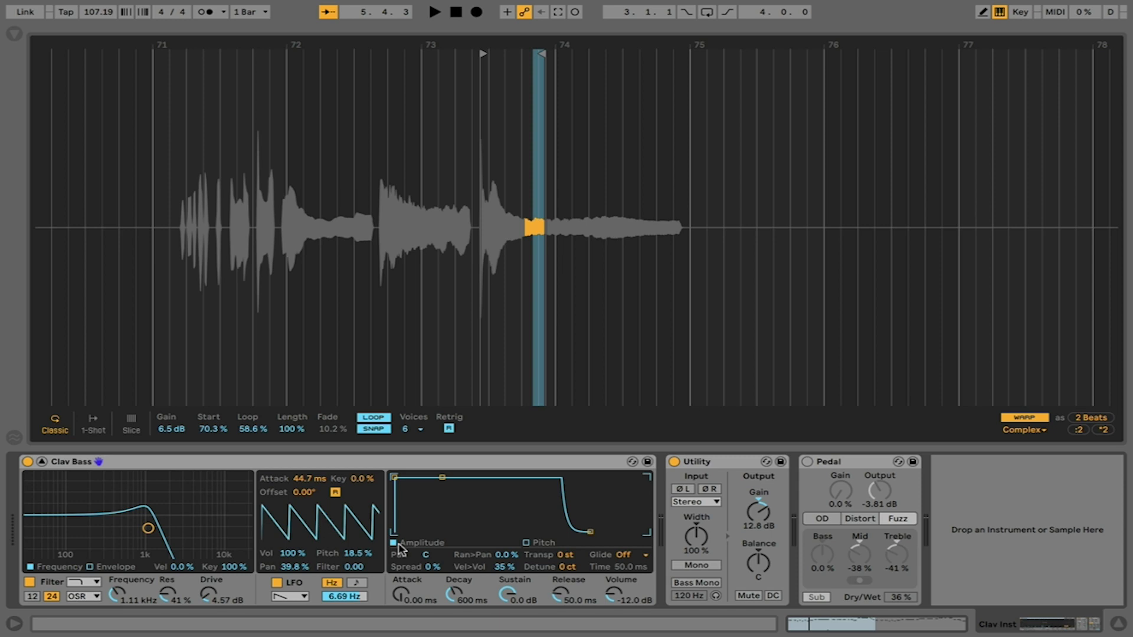
- Set the amp envelope attack to 1.61 s and stretch the release to about 1.6 s
drag(394, 476, 430, 476)
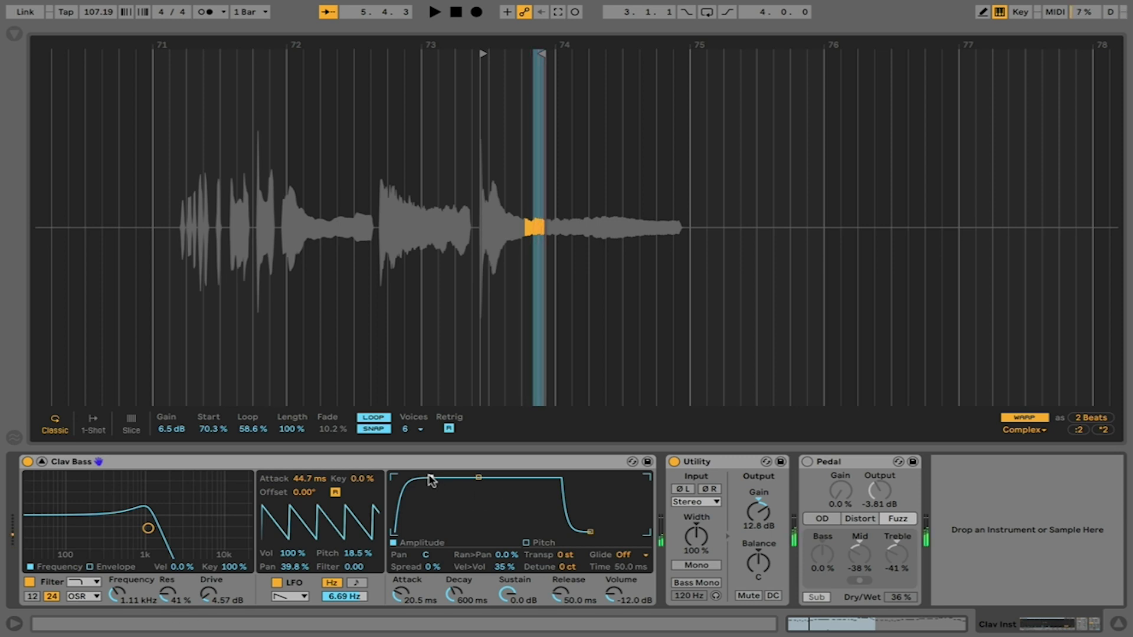
drag(431, 477, 477, 477)
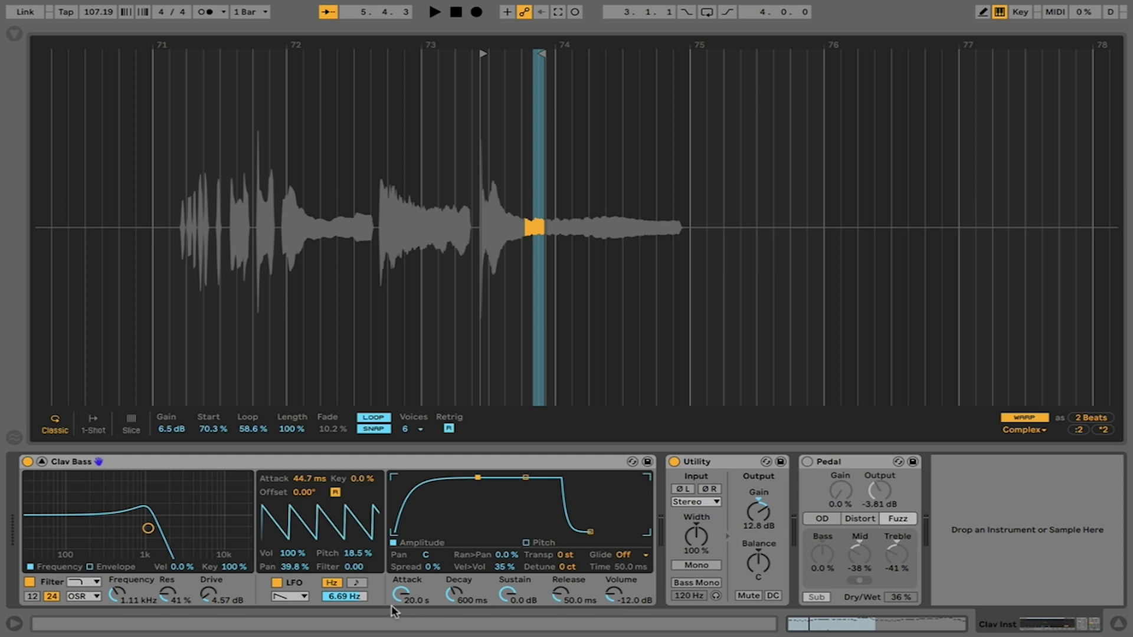
mouse_move(399, 596)
mouse_down()
mouse_move(399, 636)
mouse_move(399, 613)
mouse_up()
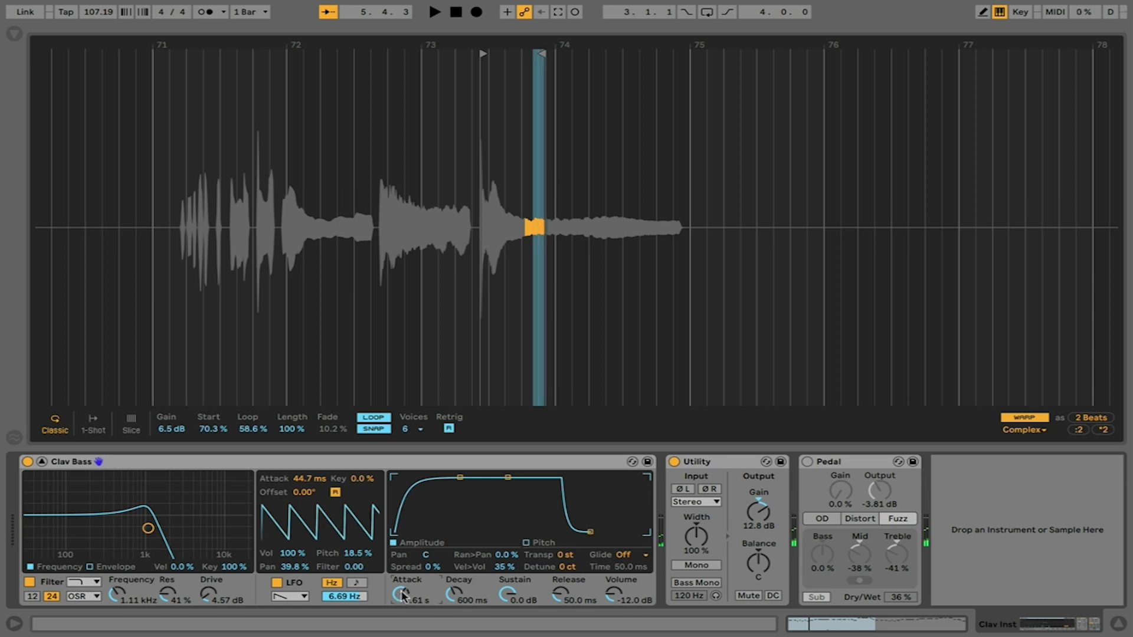
drag(596, 597, 560, 584)
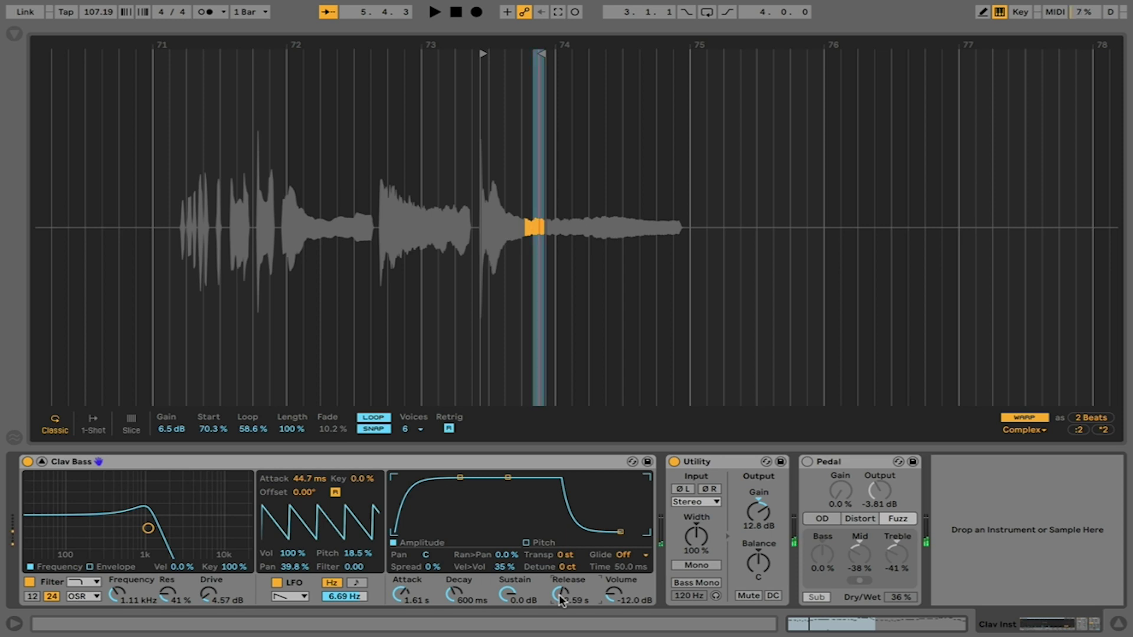